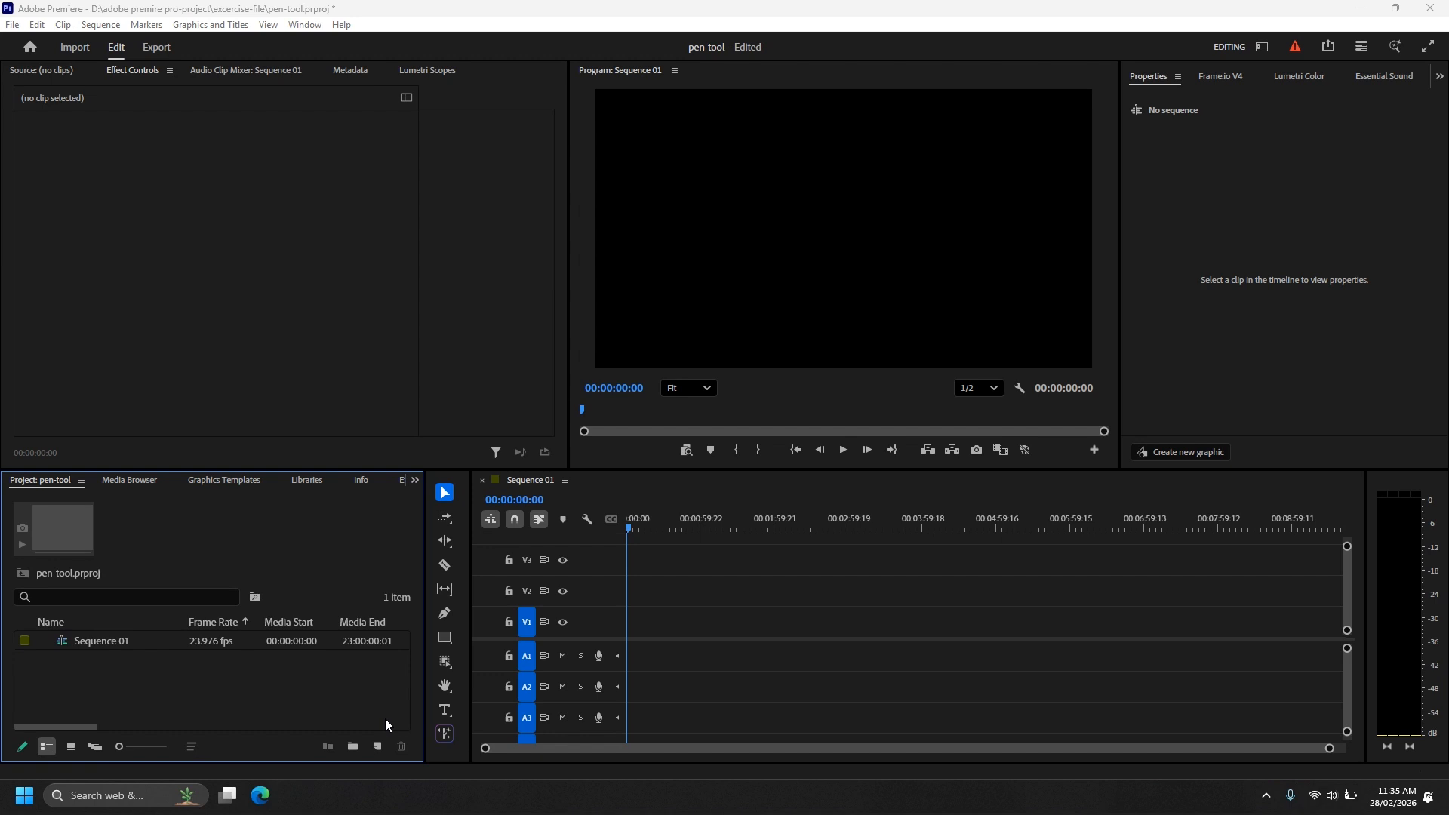
- Create a white (FFFFFF) 1920 × 1080 color matte named Color Matte and place it on track V1 at the sequence start
{"action": "left_click", "coordinate": [378, 747]}
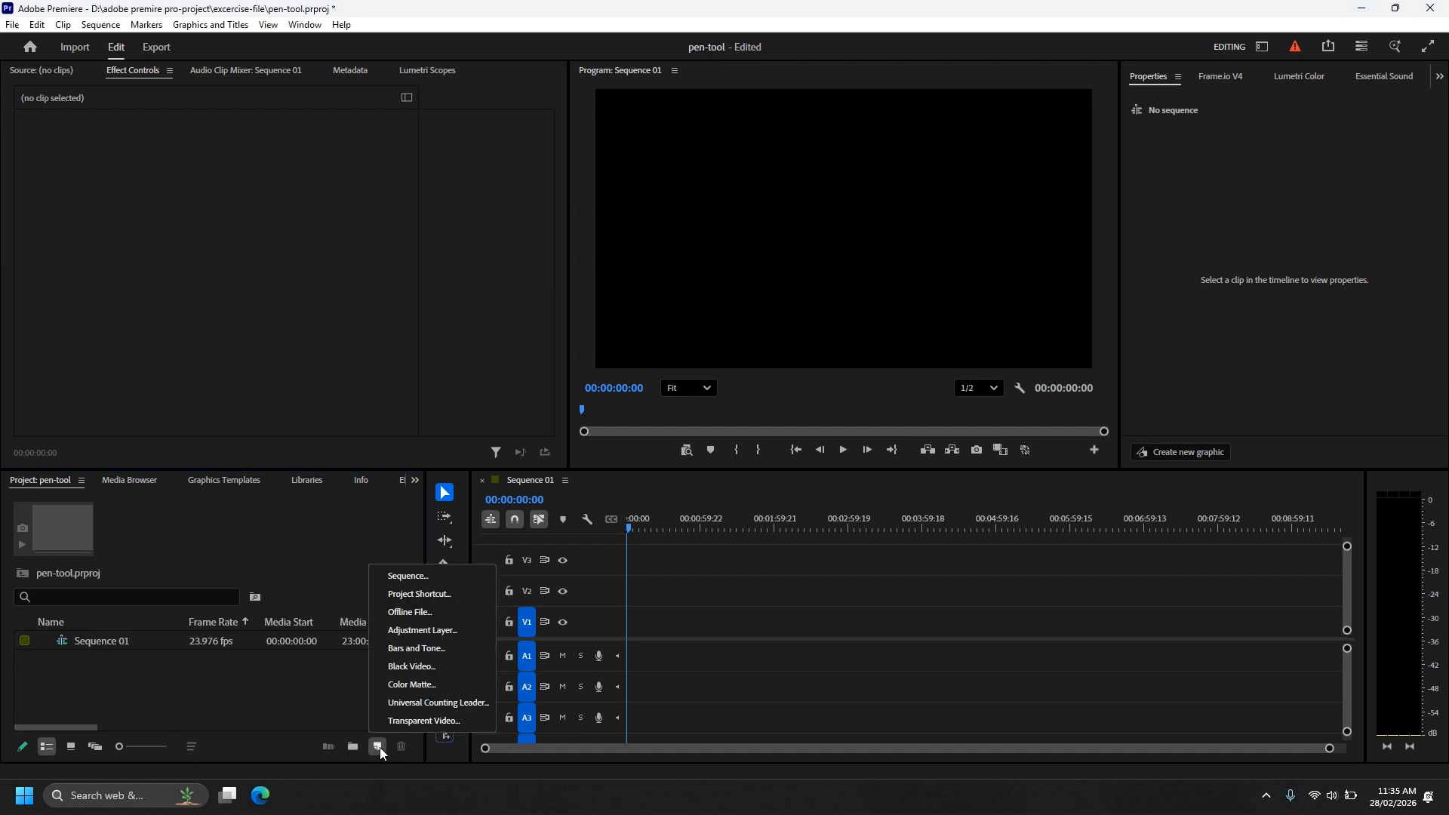
{"action": "left_click", "coordinate": [425, 689]}
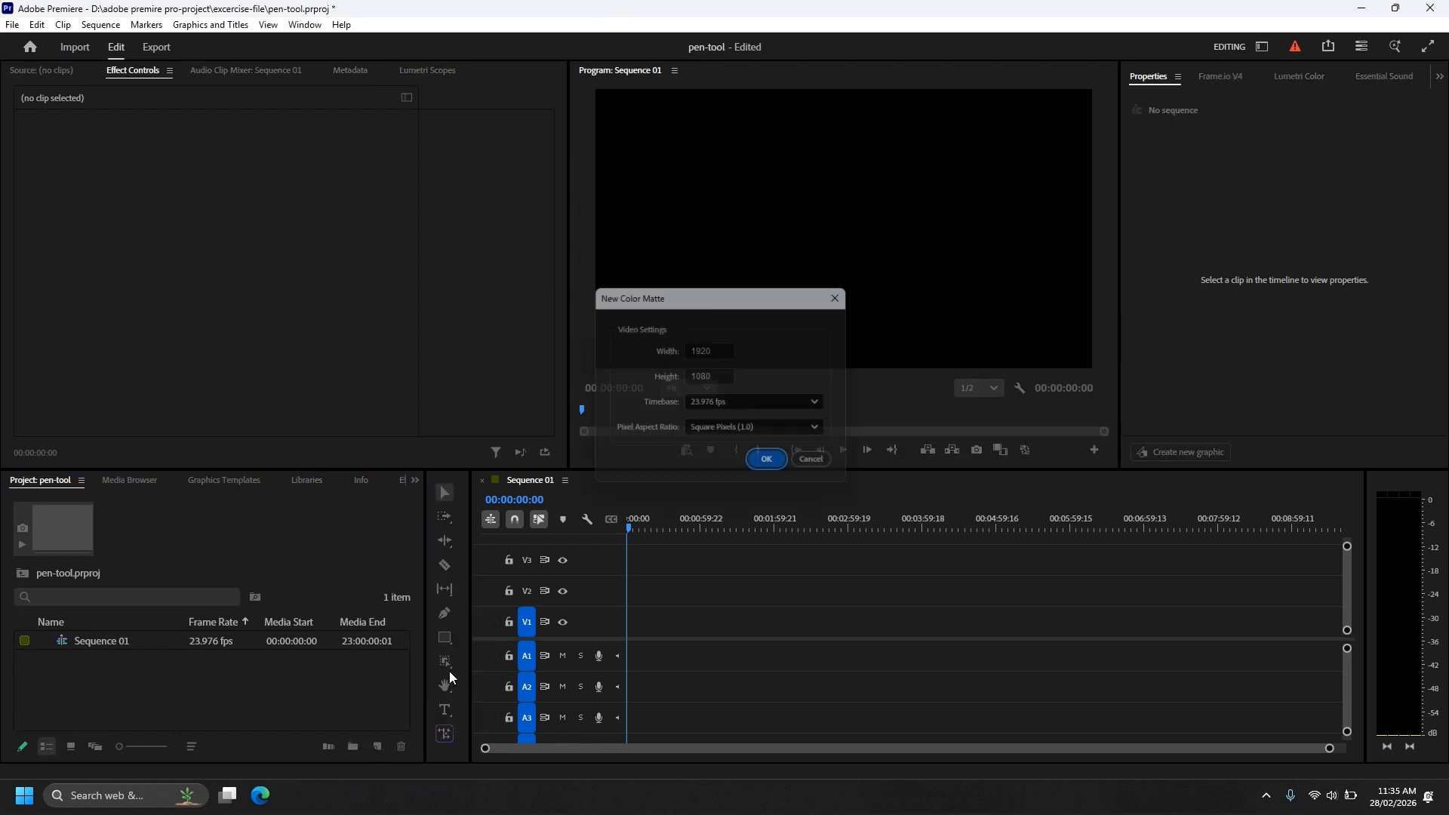
{"action": "left_click", "coordinate": [769, 467]}
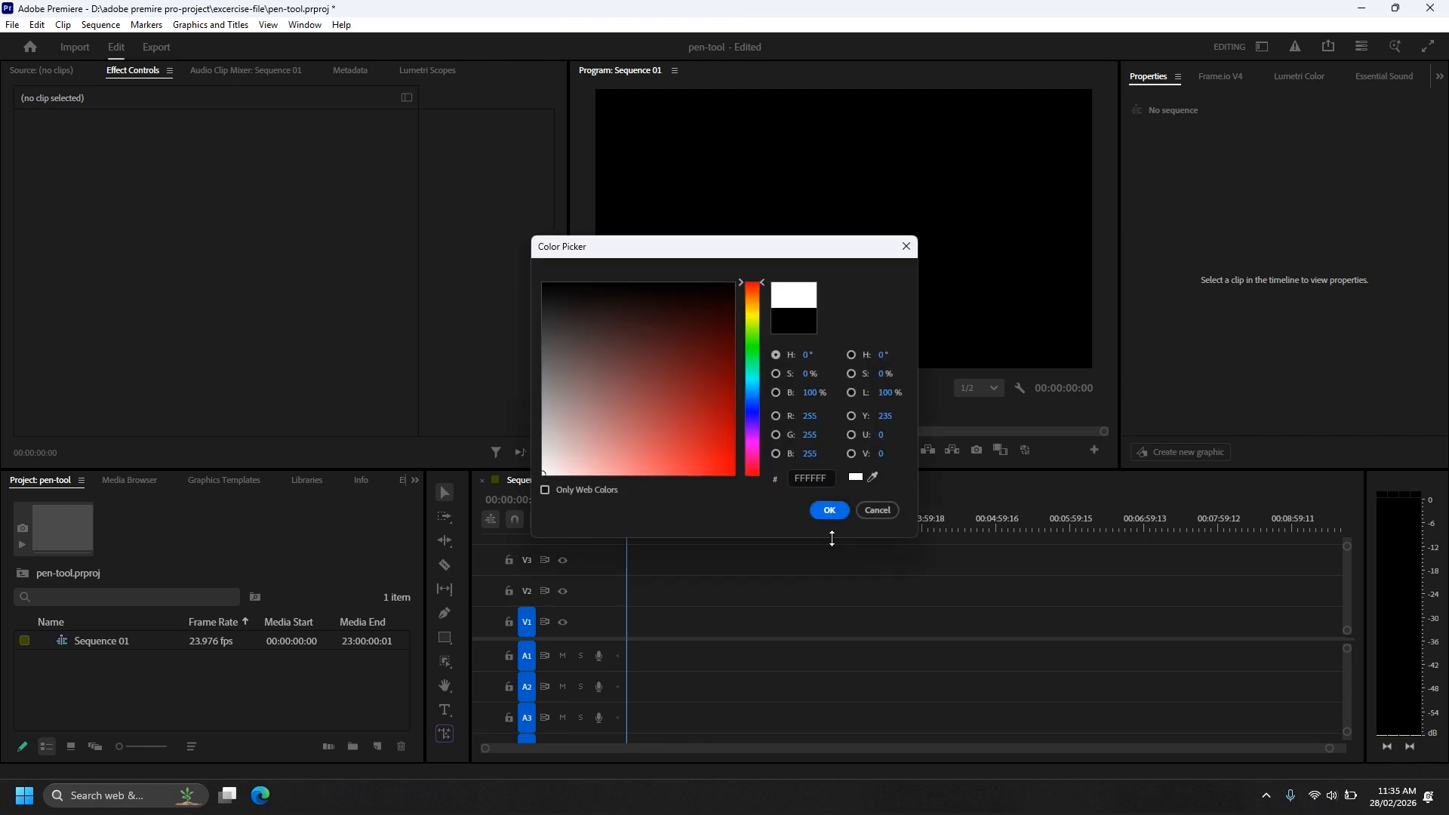
{"action": "left_click", "coordinate": [829, 511]}
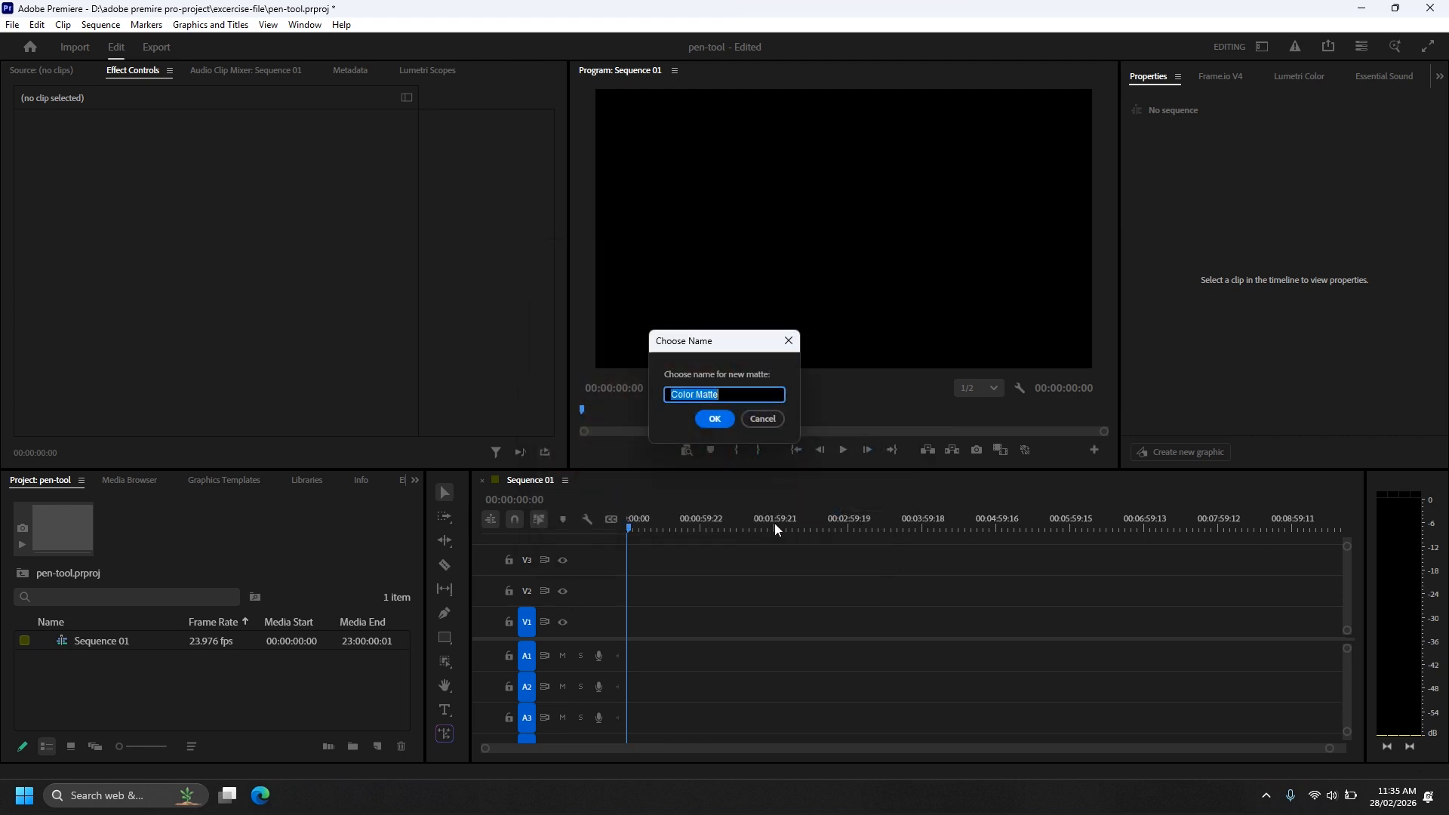
{"action": "left_click", "coordinate": [729, 422]}
{"action": "left_click_drag", "start_coordinate": [93, 642], "coordinate": [635, 626]}
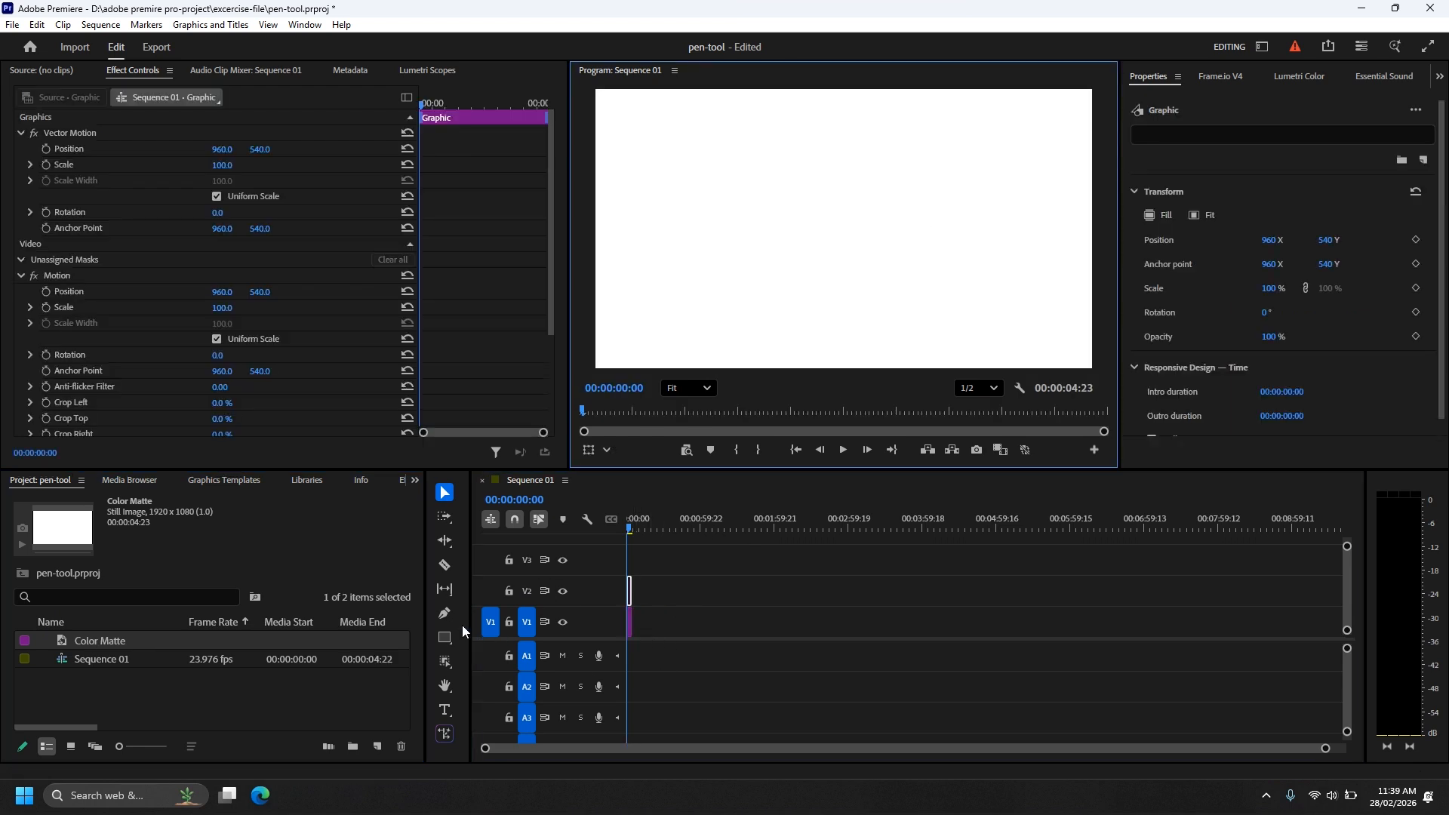
- Draw a closed, straight-edged, roughly square shape in the left half of the frame with the Pen tool
{"action": "left_click", "coordinate": [444, 613]}
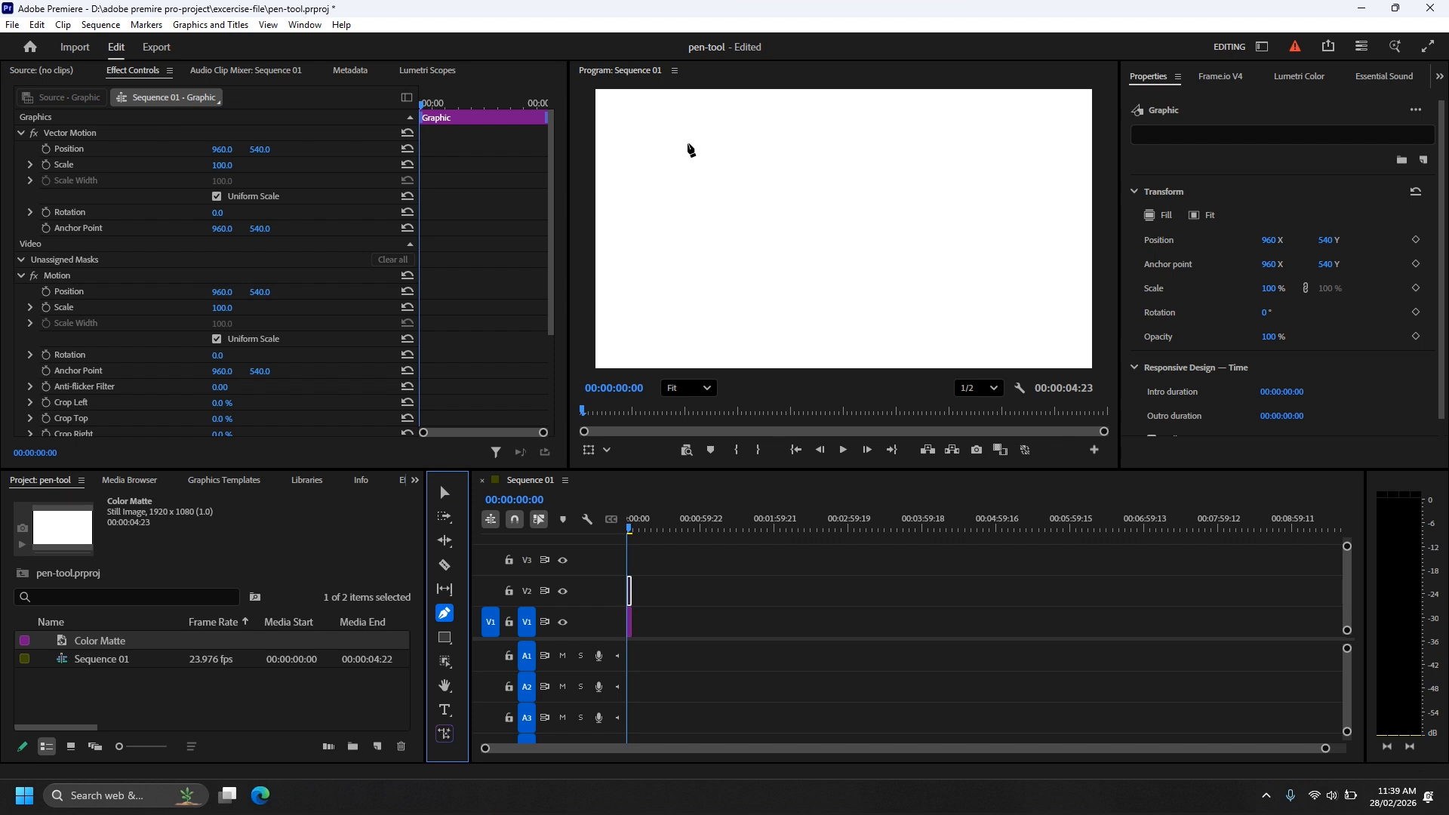
{"action": "left_click", "coordinate": [665, 133]}
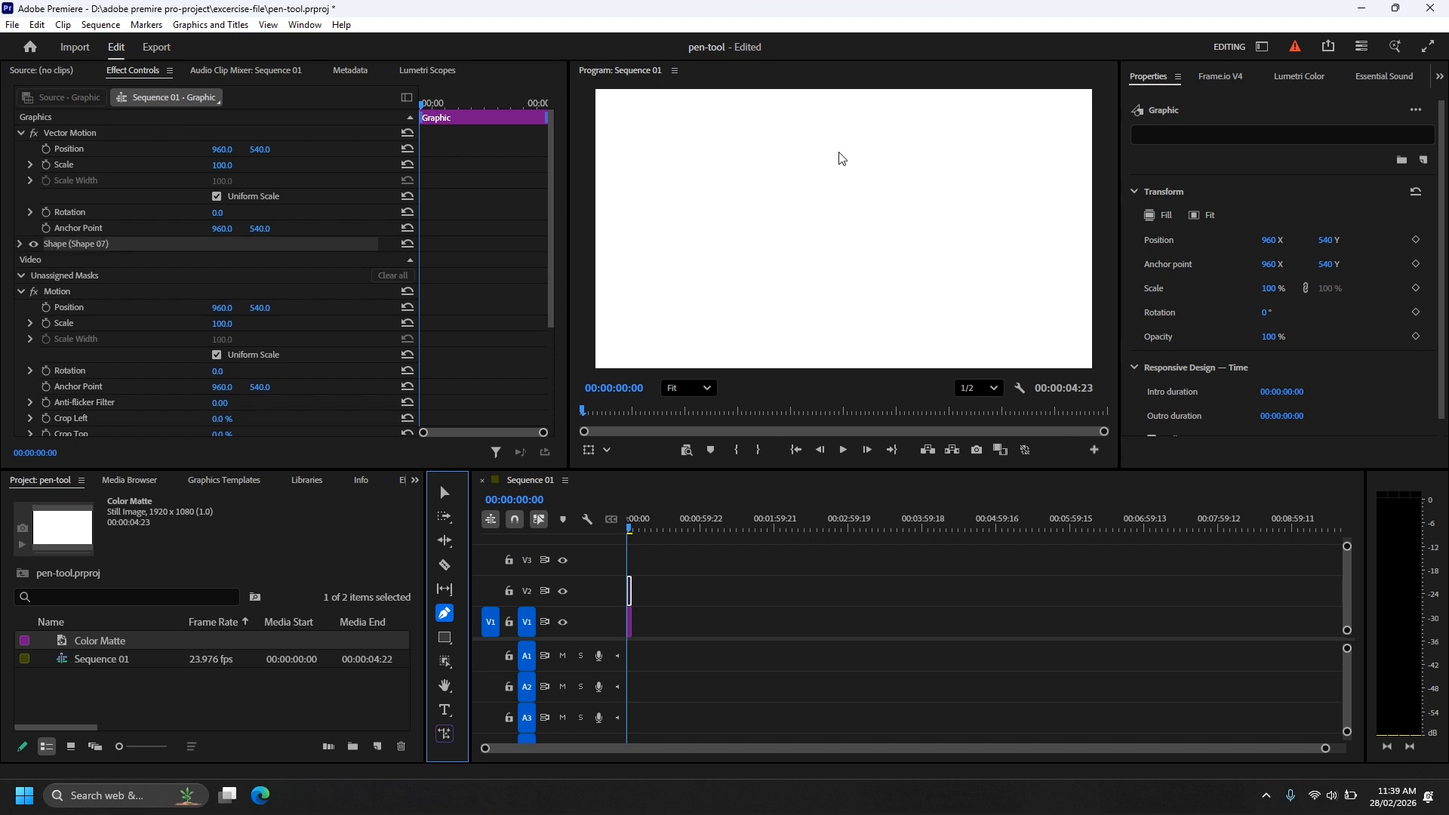
{"action": "left_click", "coordinate": [844, 138]}
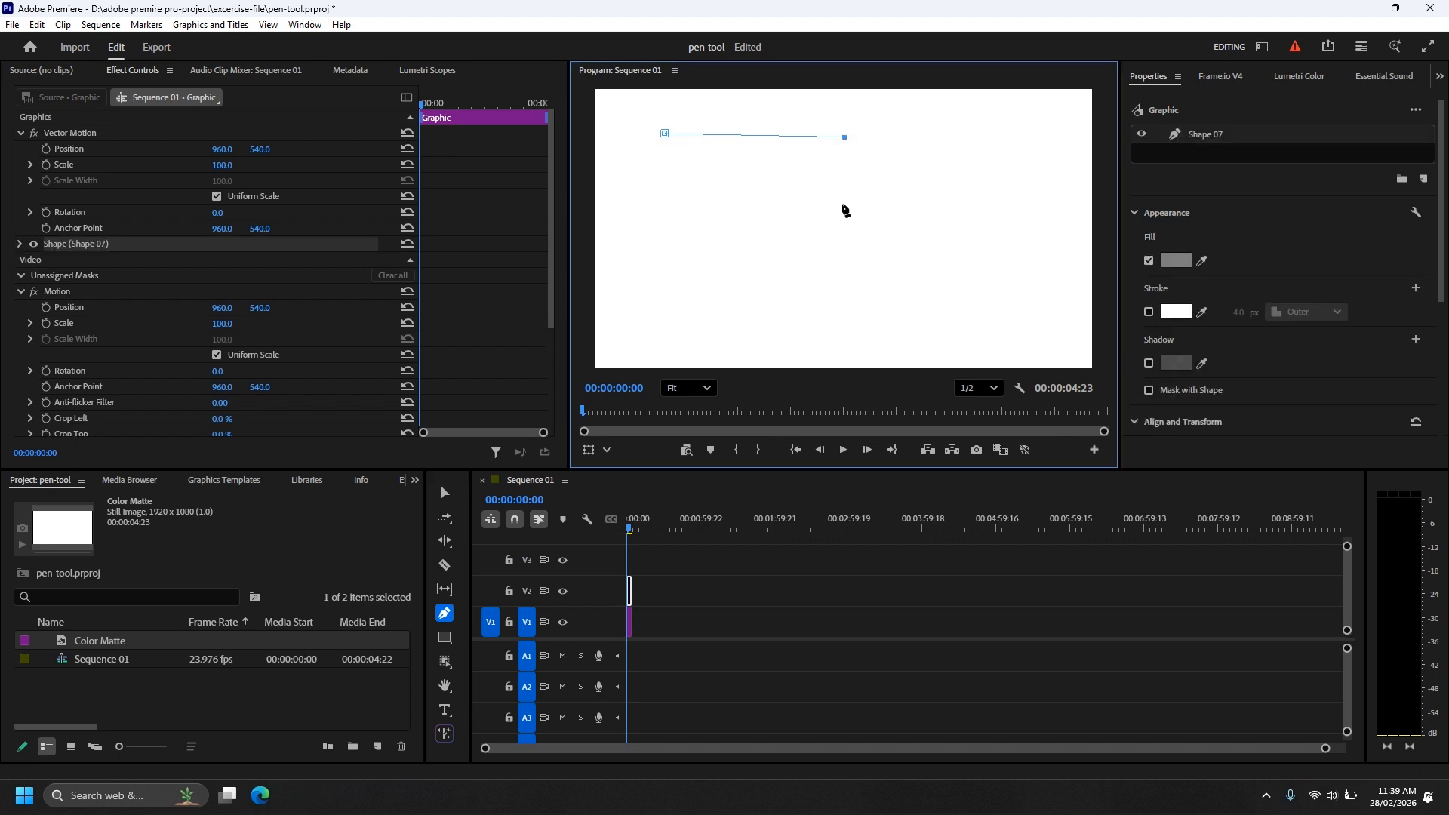
{"action": "left_click", "coordinate": [854, 319]}
{"action": "left_click", "coordinate": [673, 322]}
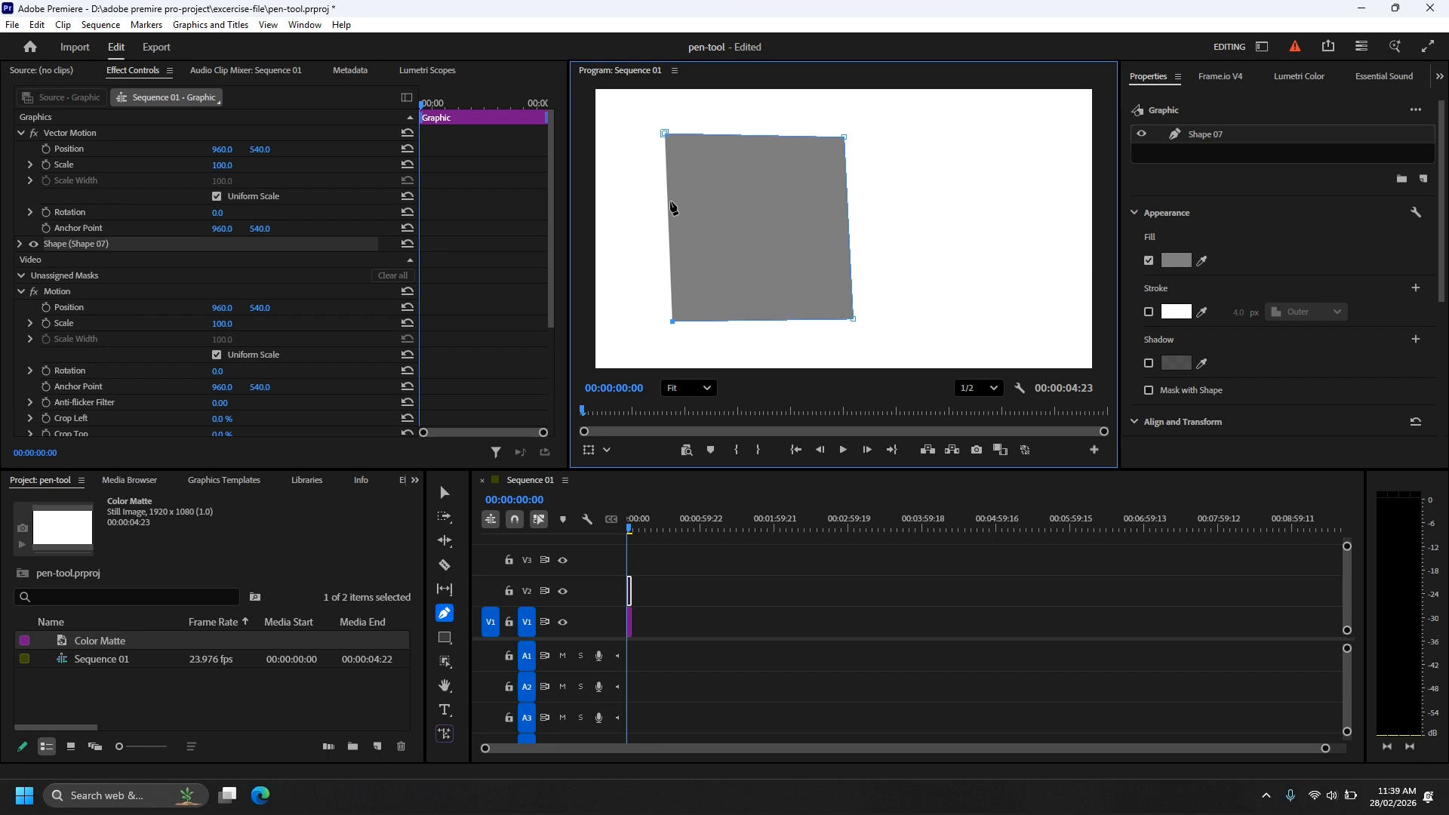
{"action": "left_click", "coordinate": [665, 134]}
- Add an anchor point on each edge of the square and pull them outward to form an eight-sided shape
{"action": "left_click_drag", "start_coordinate": [753, 135], "coordinate": [754, 107]}
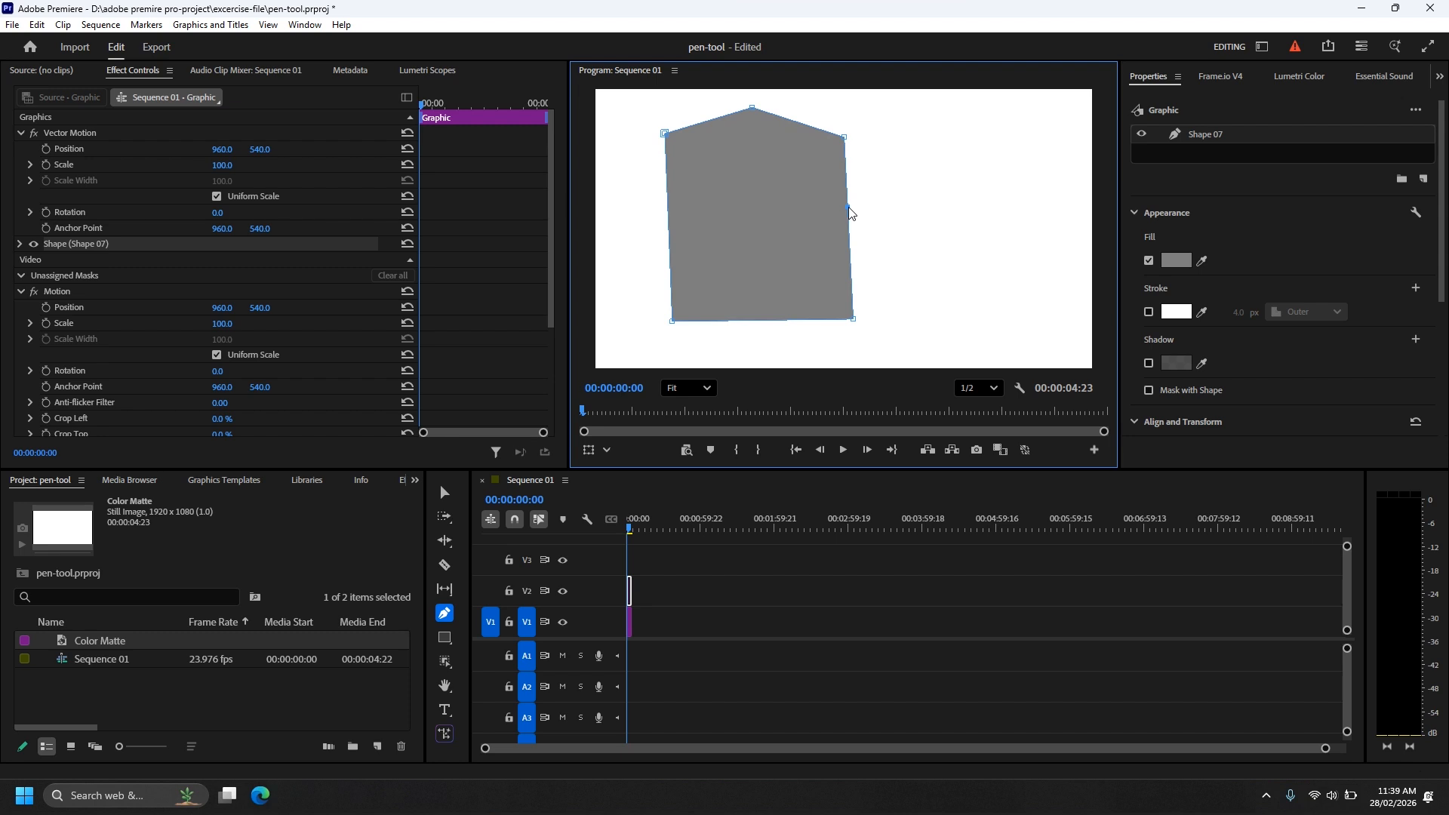
{"action": "left_click_drag", "start_coordinate": [849, 208], "coordinate": [881, 206]}
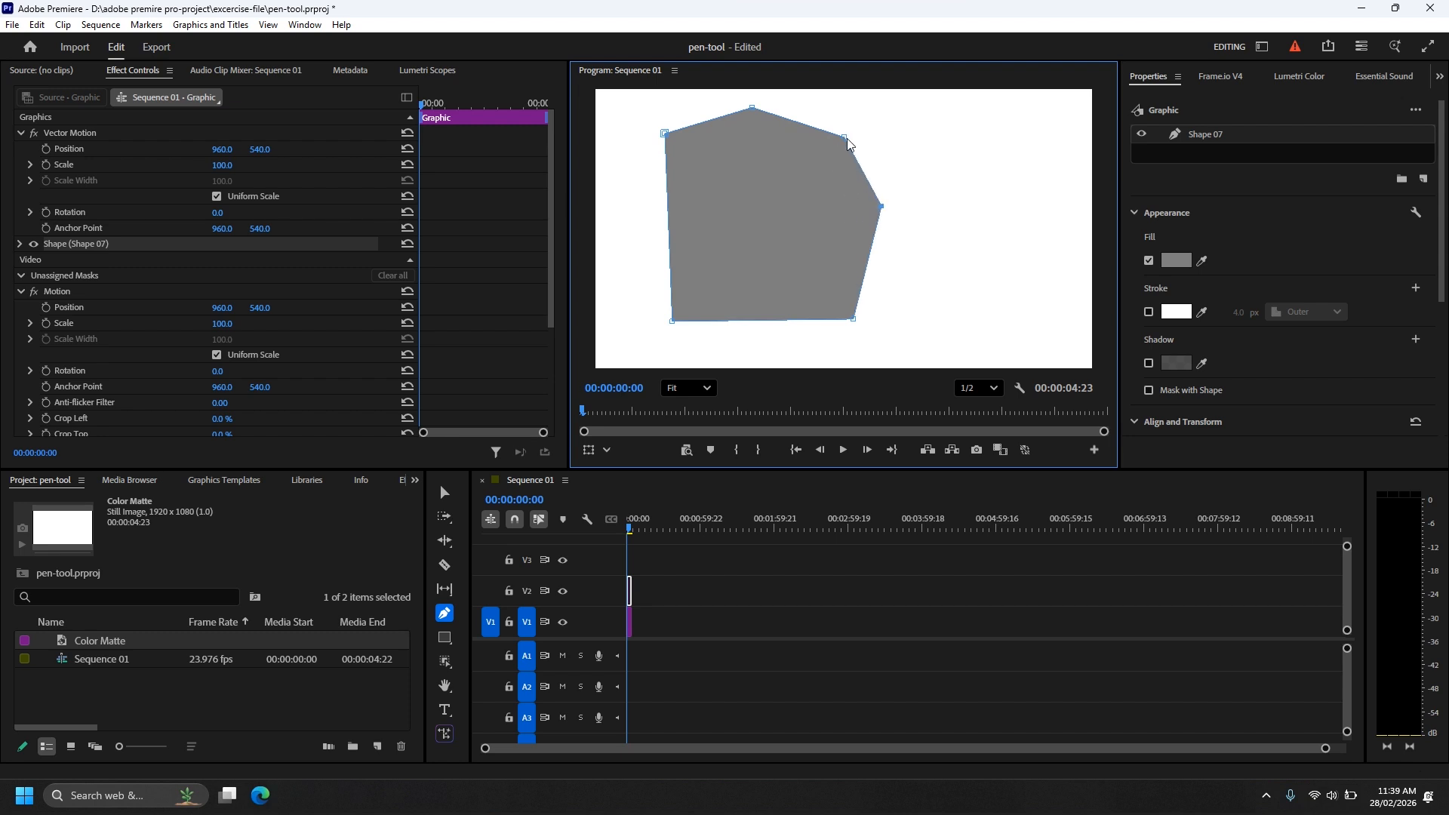
{"action": "left_click_drag", "start_coordinate": [847, 138], "coordinate": [855, 126]}
{"action": "left_click_drag", "start_coordinate": [772, 323], "coordinate": [766, 351]}
{"action": "left_click_drag", "start_coordinate": [668, 227], "coordinate": [624, 220]}
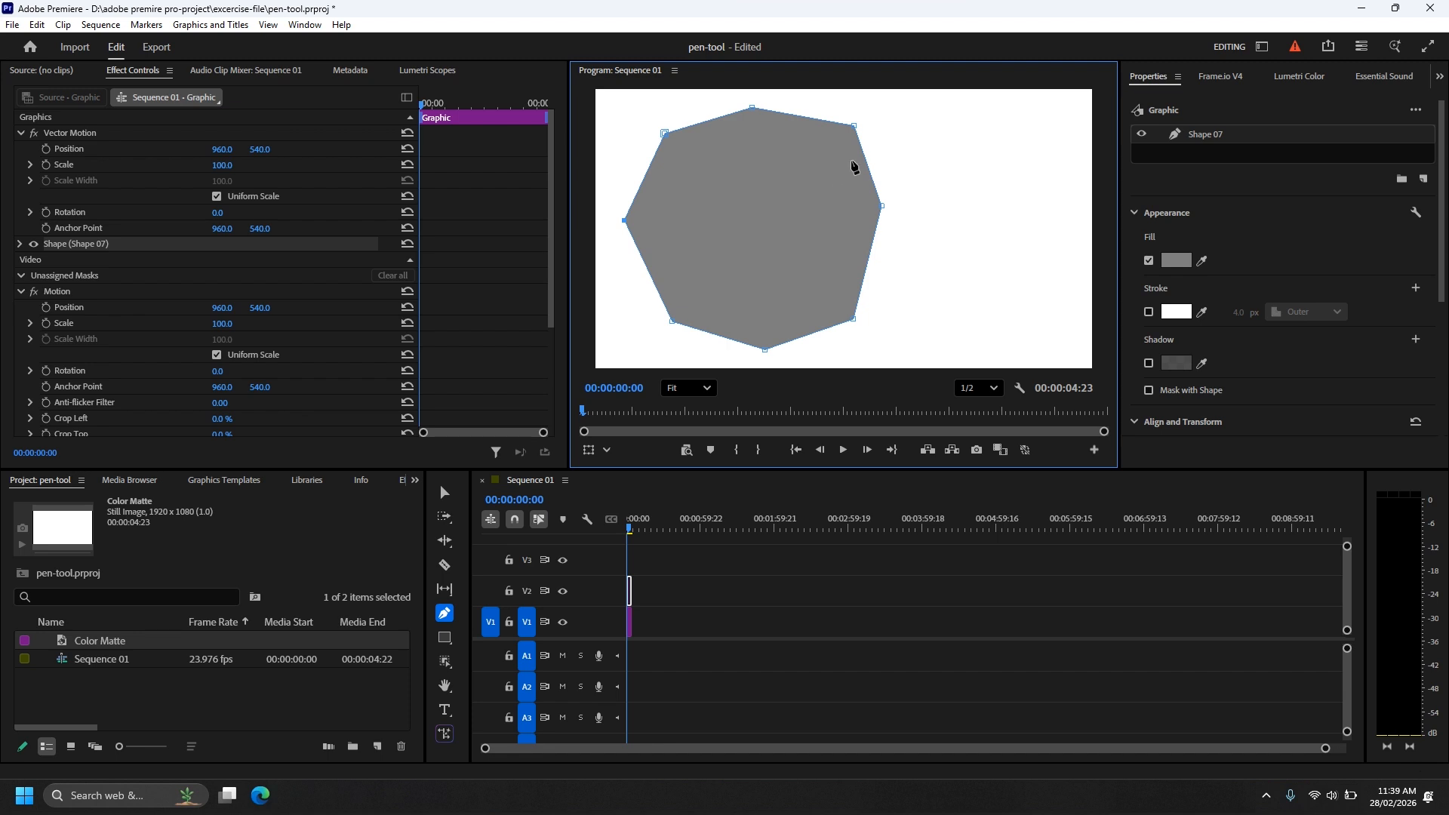
- Delete the shape's upper-right and lower-right anchor points, then add replacement points on those edges and pull them outward
{"action": "left_click", "coordinate": [855, 127]}
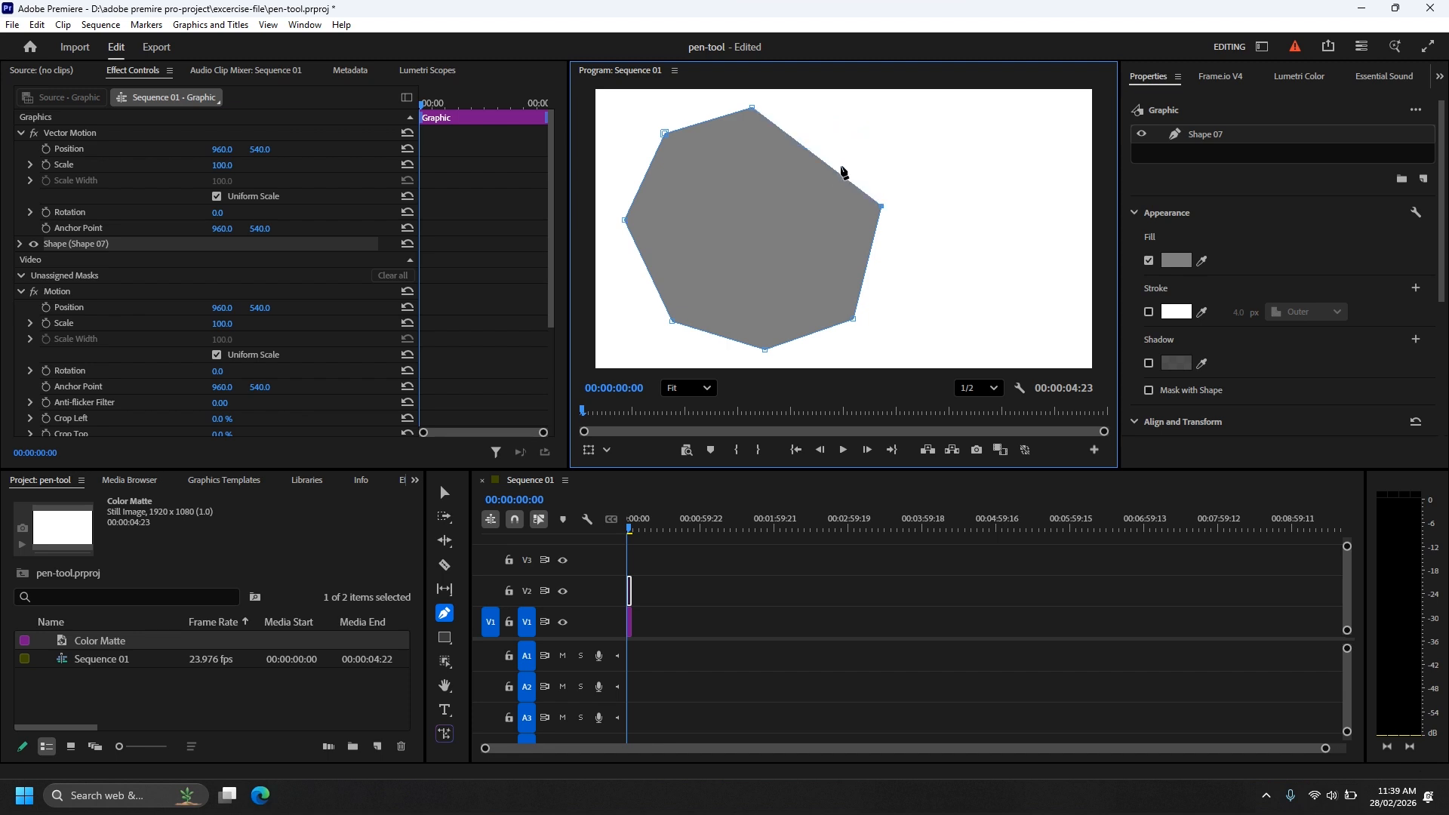
{"action": "left_click", "coordinate": [855, 319]}
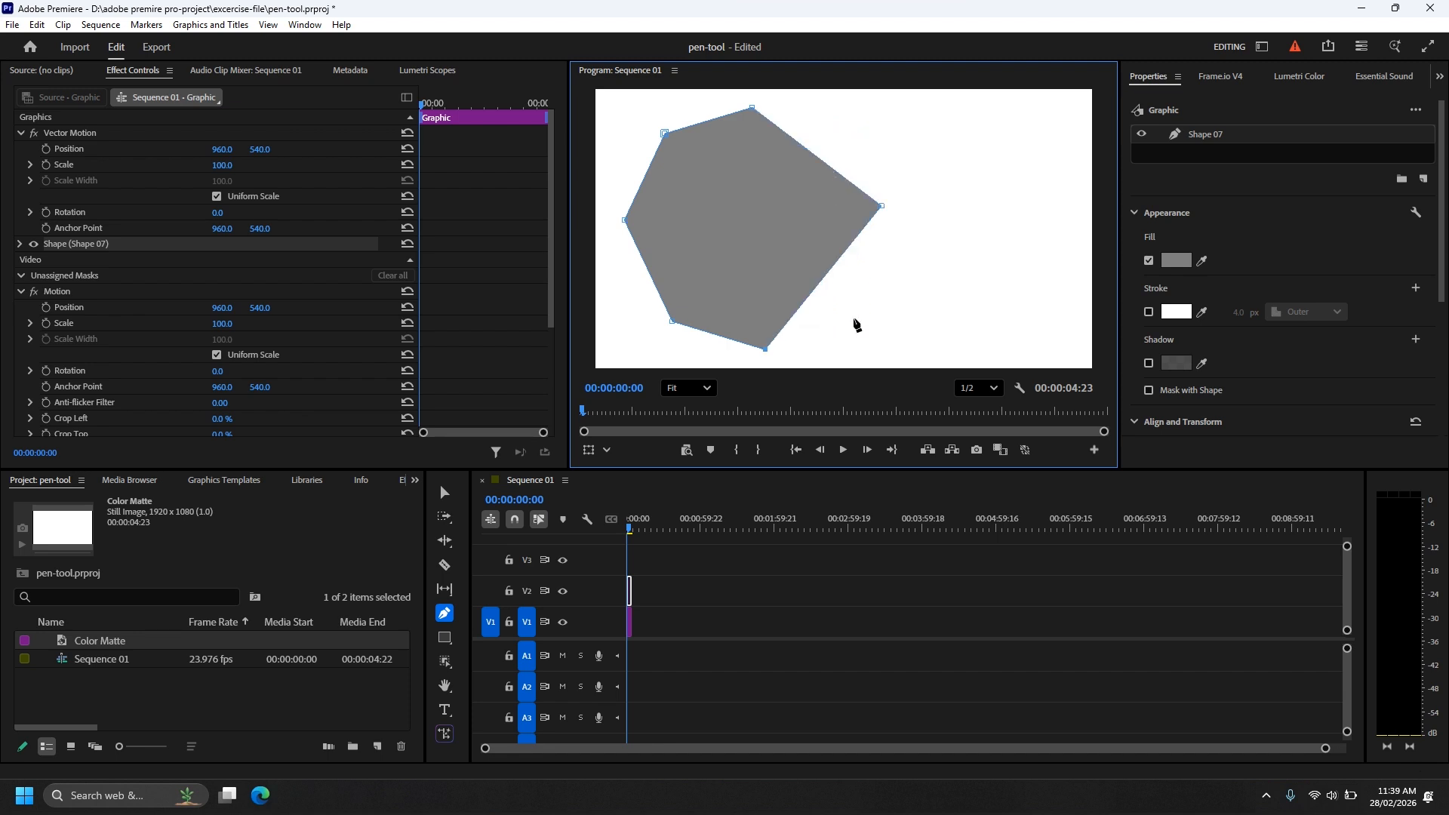
{"action": "left_click_drag", "start_coordinate": [824, 283], "coordinate": [862, 312]}
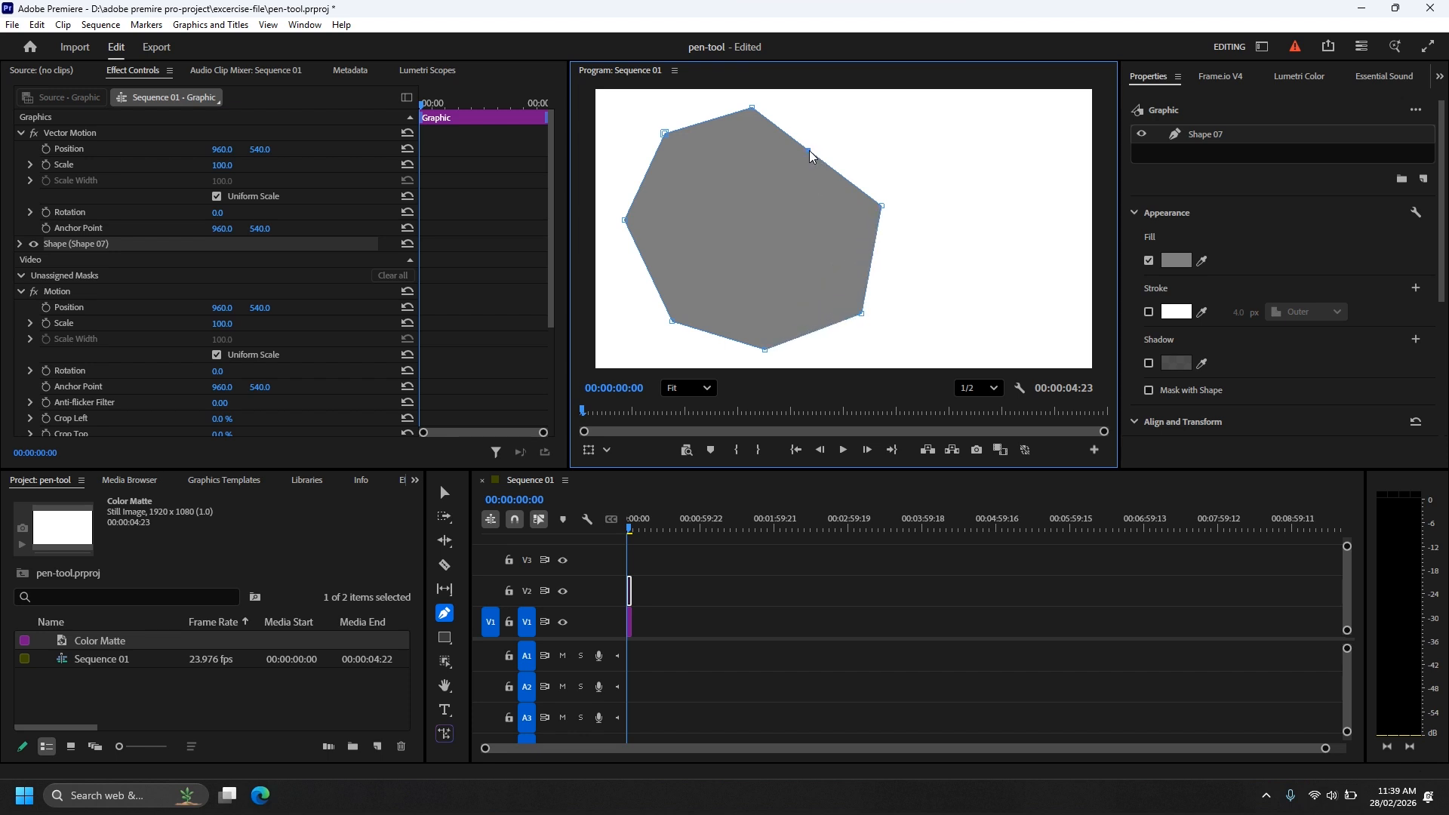
{"action": "left_click_drag", "start_coordinate": [810, 152], "coordinate": [846, 128]}
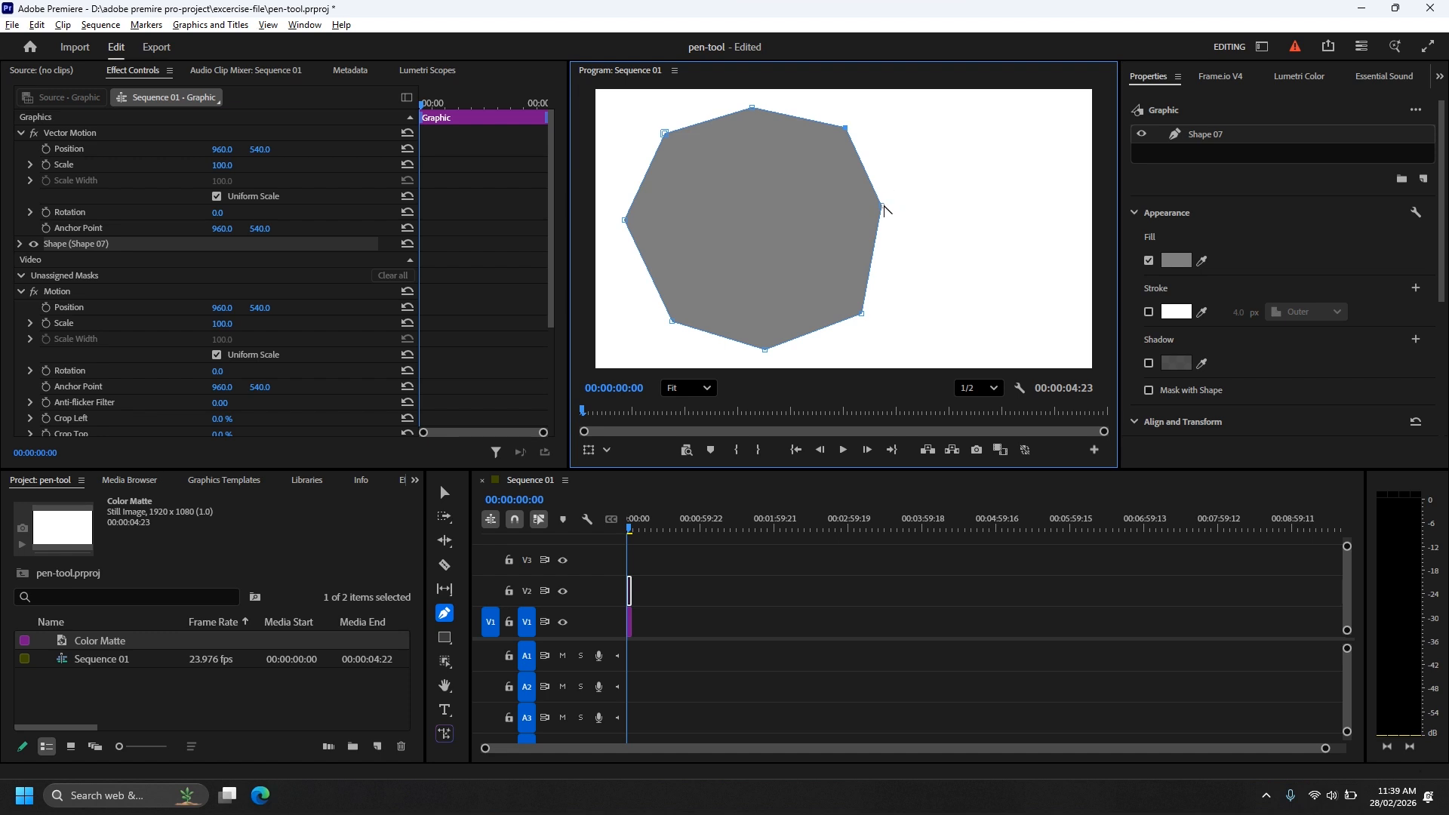
- Convert the three anchor points on the shape's right side to curves and refine the upper-right handle
{"action": "left_click_drag", "start_coordinate": [885, 208], "coordinate": [885, 231]}
{"action": "left_click_drag", "start_coordinate": [863, 313], "coordinate": [840, 341]}
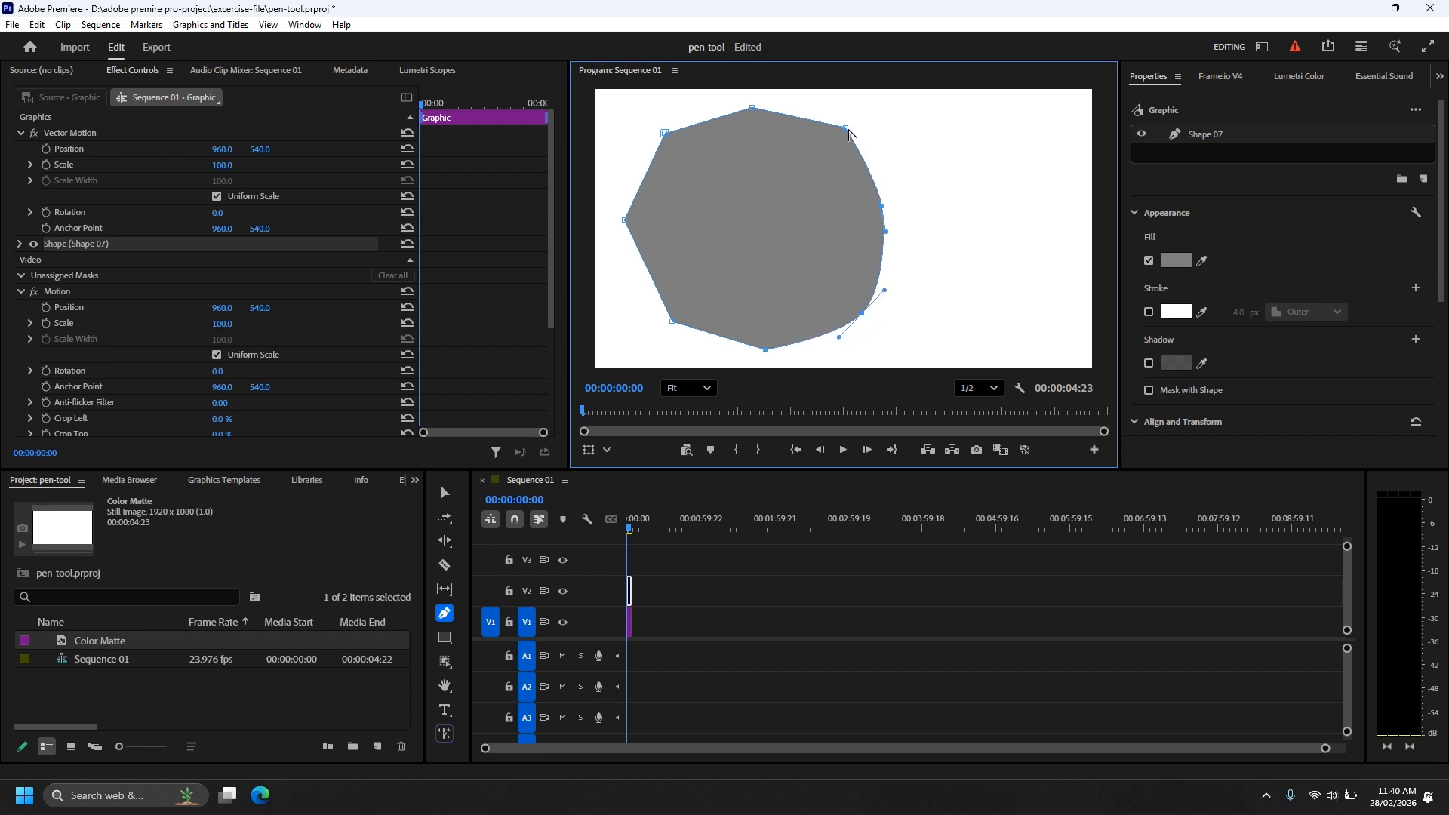
{"action": "left_click_drag", "start_coordinate": [848, 131], "coordinate": [888, 164]}
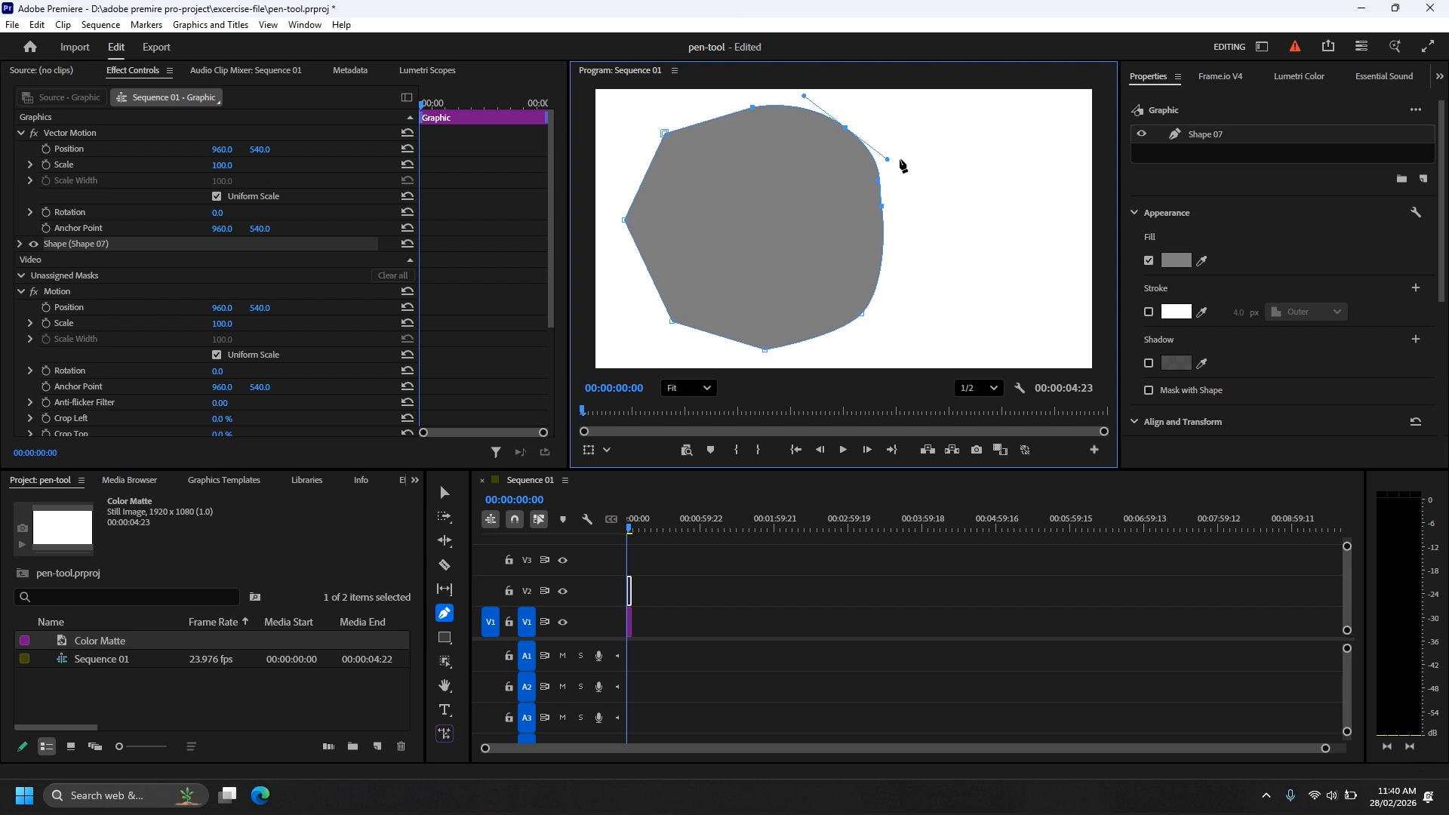
{"action": "mouse_move", "coordinate": [891, 162]}
{"action": "left_mouse_down"}
{"action": "mouse_move", "coordinate": [922, 163]}
{"action": "mouse_move", "coordinate": [927, 185]}
{"action": "mouse_move", "coordinate": [846, 186]}
{"action": "mouse_move", "coordinate": [881, 184]}
{"action": "mouse_move", "coordinate": [885, 165]}
{"action": "left_mouse_up"}
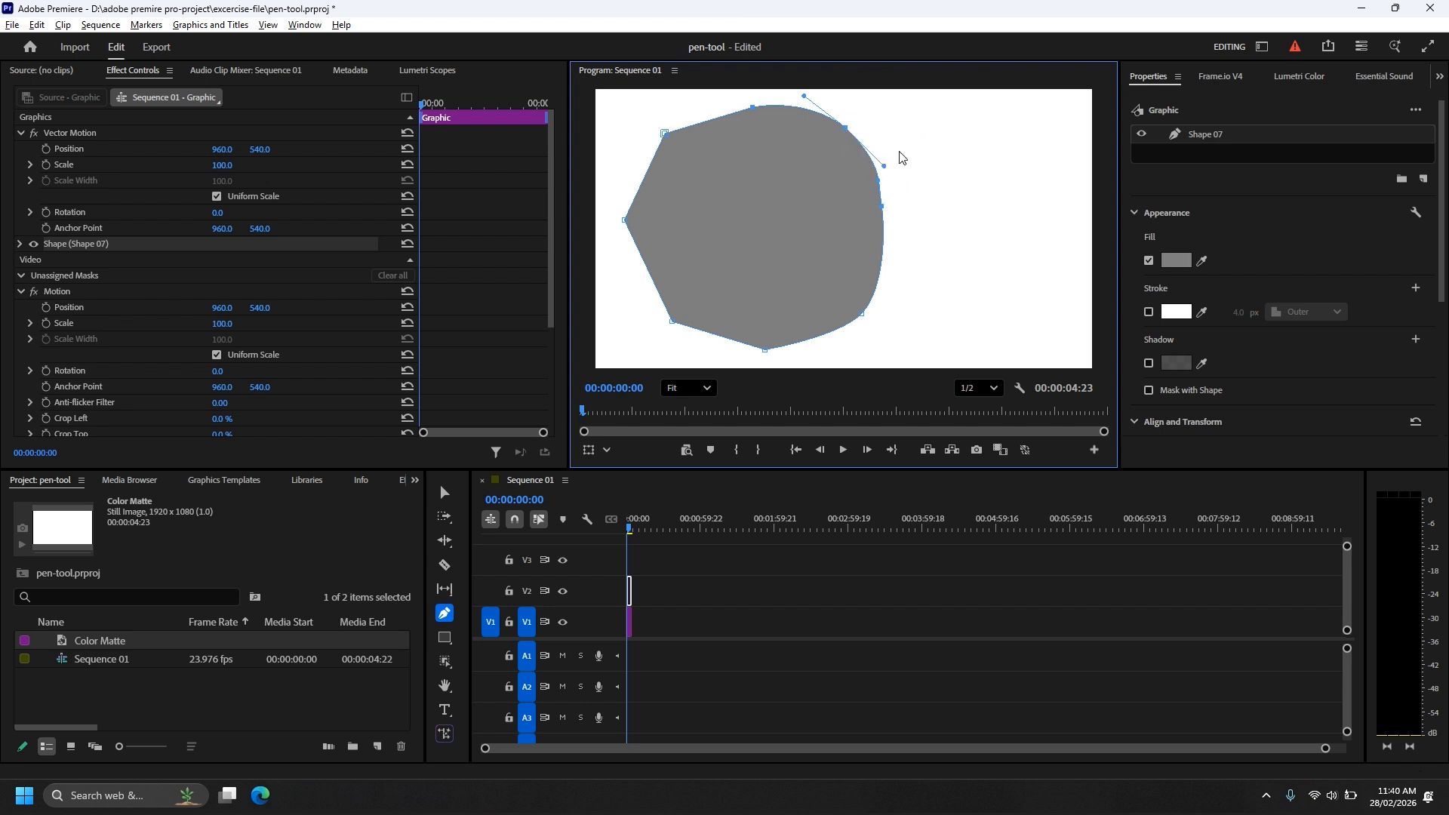
- Delete the shape's lower-left and lower-right anchor points and round its leftmost and bottom points into curves
{"action": "left_click", "coordinate": [674, 322]}
{"action": "left_click", "coordinate": [674, 323]}
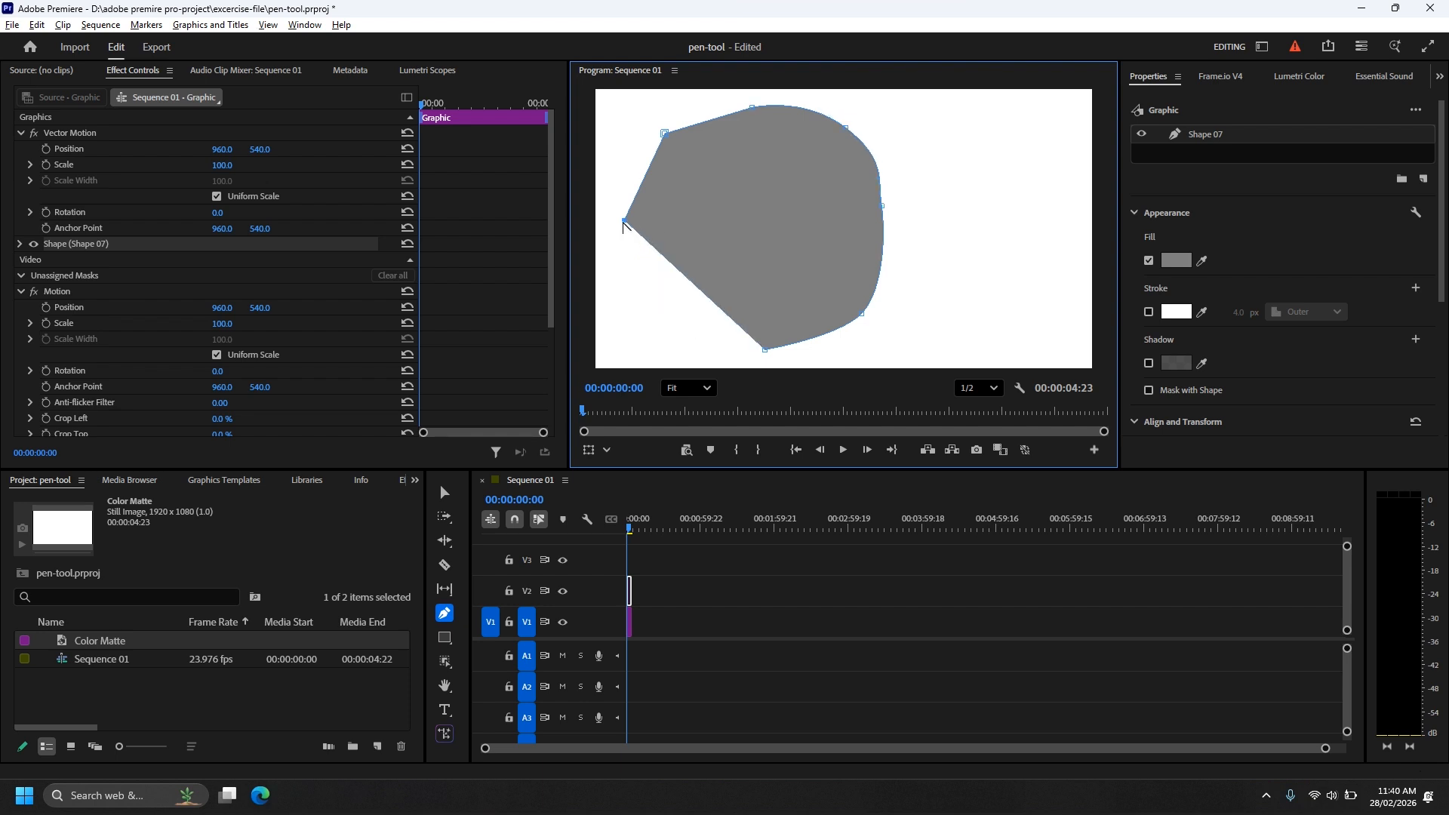
{"action": "left_click_drag", "start_coordinate": [623, 221], "coordinate": [632, 155]}
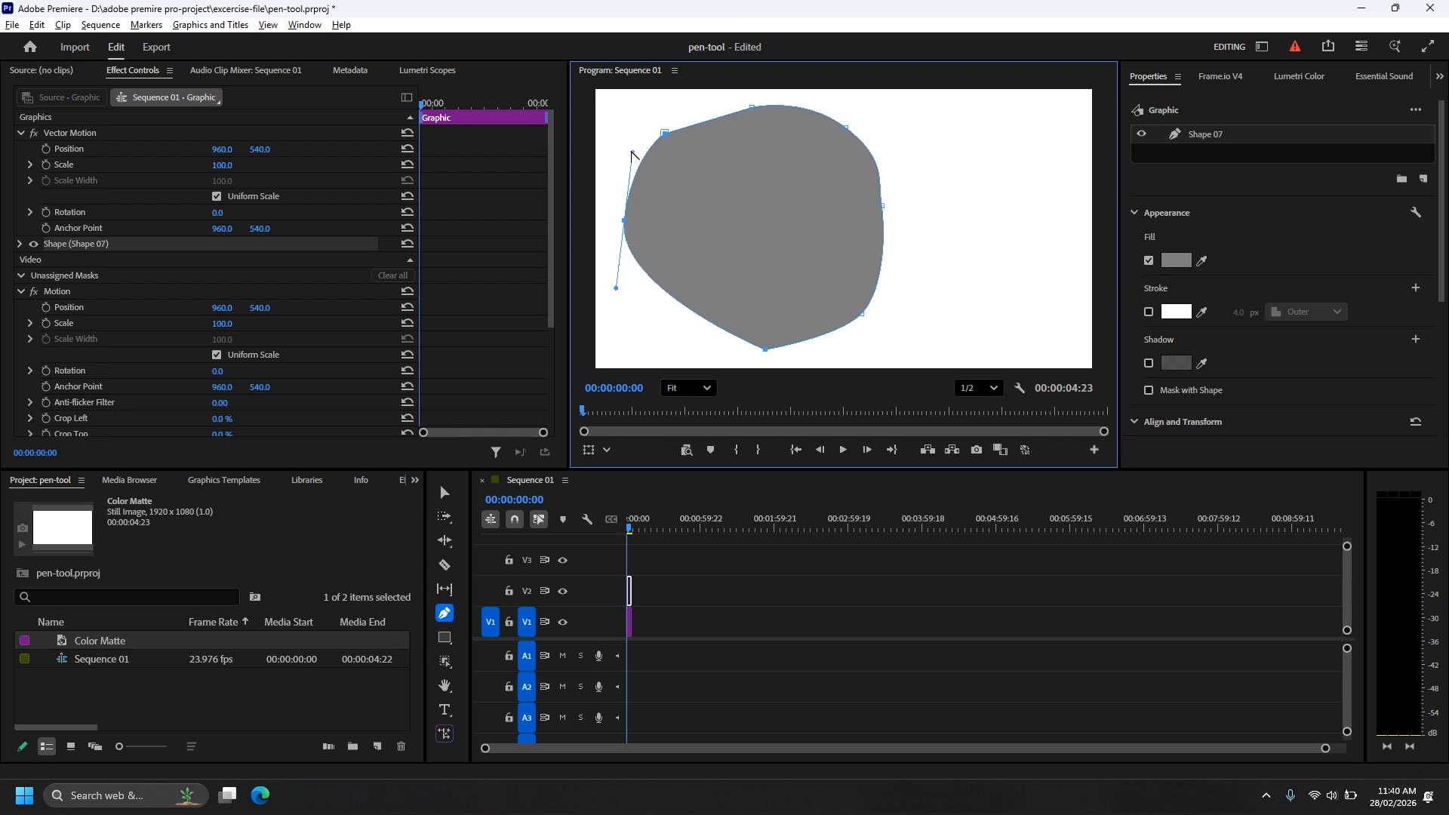
{"action": "left_click_drag", "start_coordinate": [766, 350], "coordinate": [674, 344]}
{"action": "left_click", "coordinate": [863, 314]}
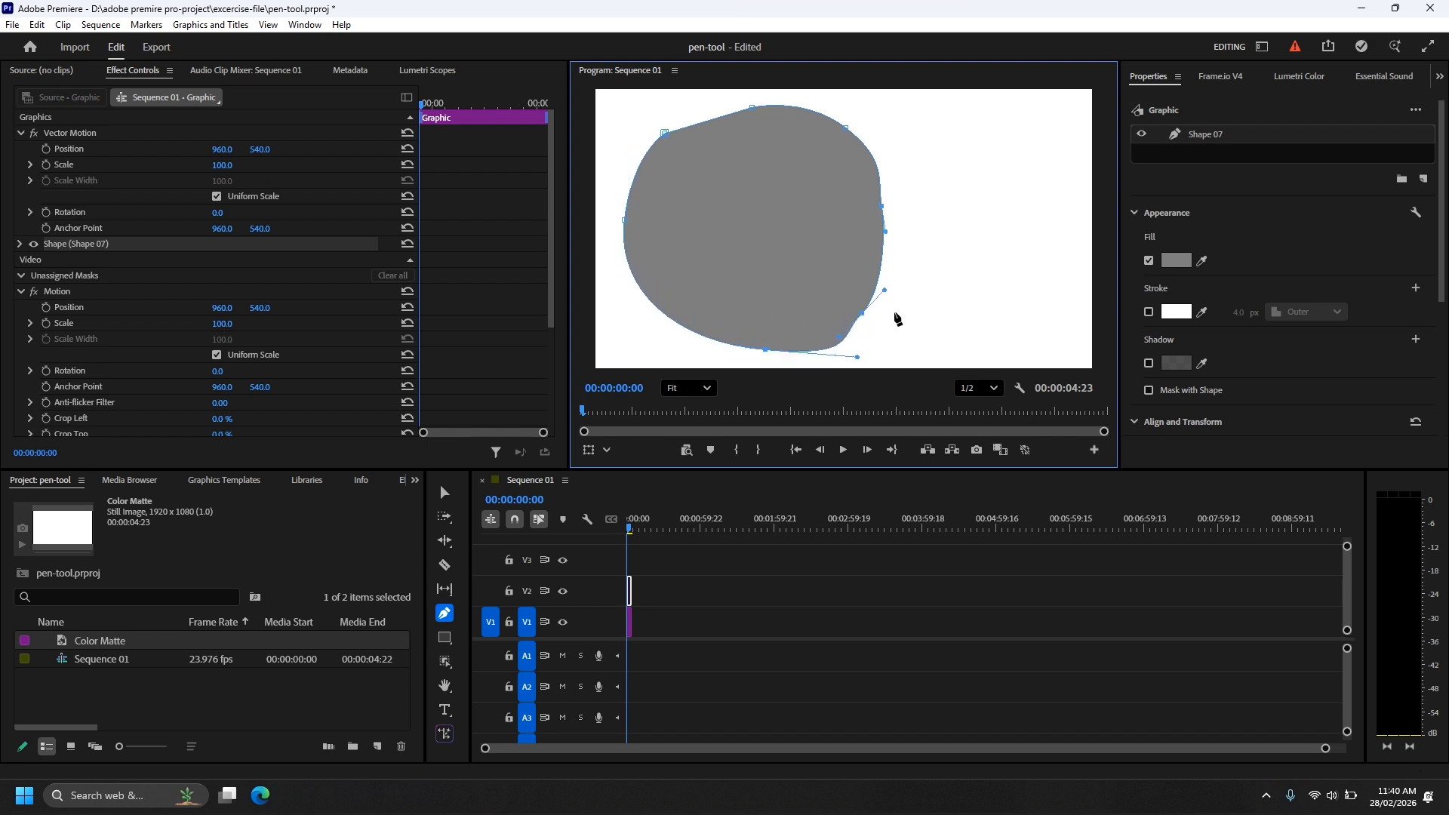
{"action": "left_click", "coordinate": [863, 314]}
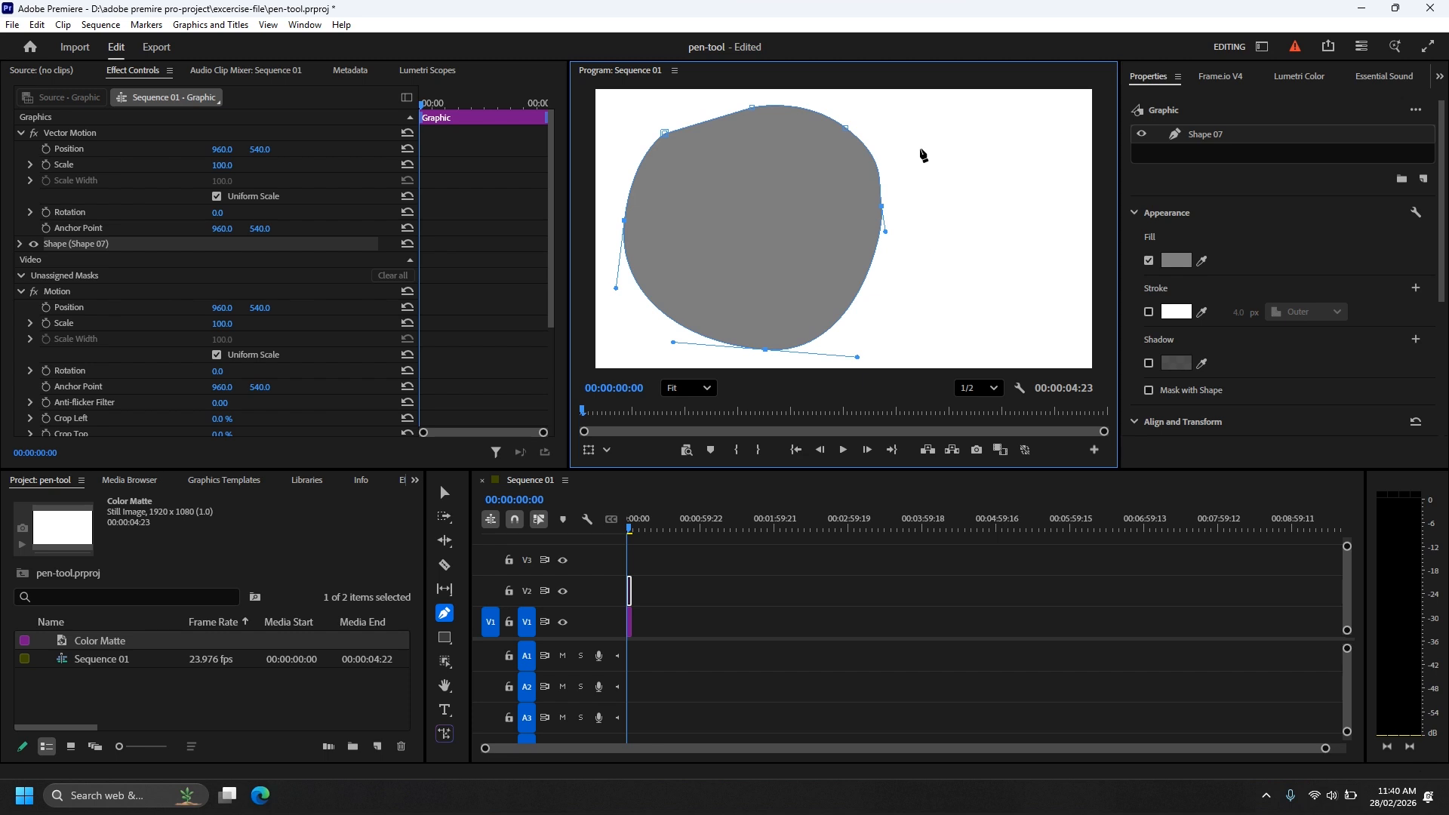
- Draw a second closed four-point shape with curved corners beside the large one, in the upper right of the frame
{"action": "left_click", "coordinate": [972, 232]}
{"action": "left_click", "coordinate": [930, 151]}
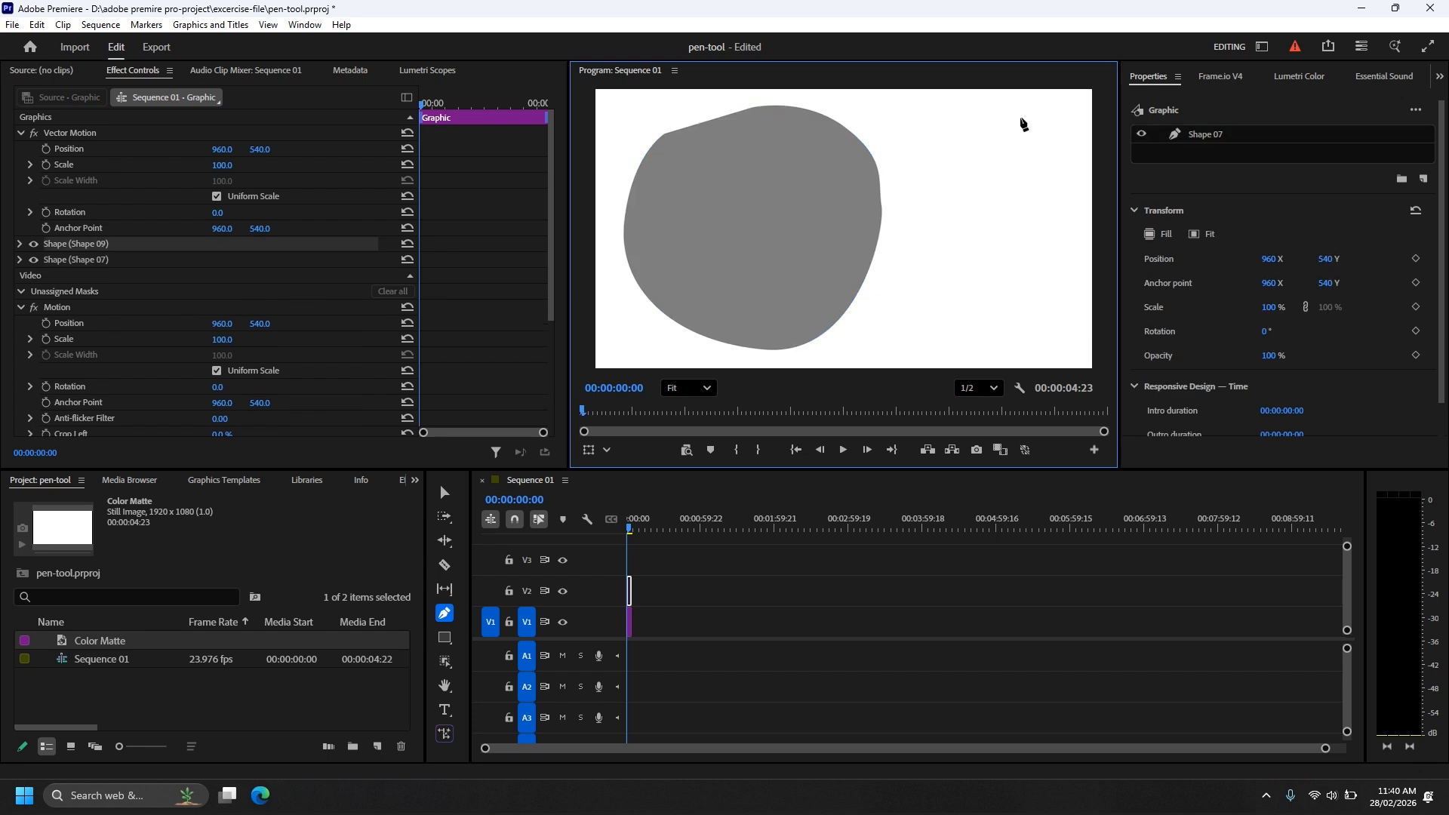
{"action": "left_click_drag", "start_coordinate": [1021, 117], "coordinate": [1054, 175]}
{"action": "left_click", "coordinate": [1046, 223]}
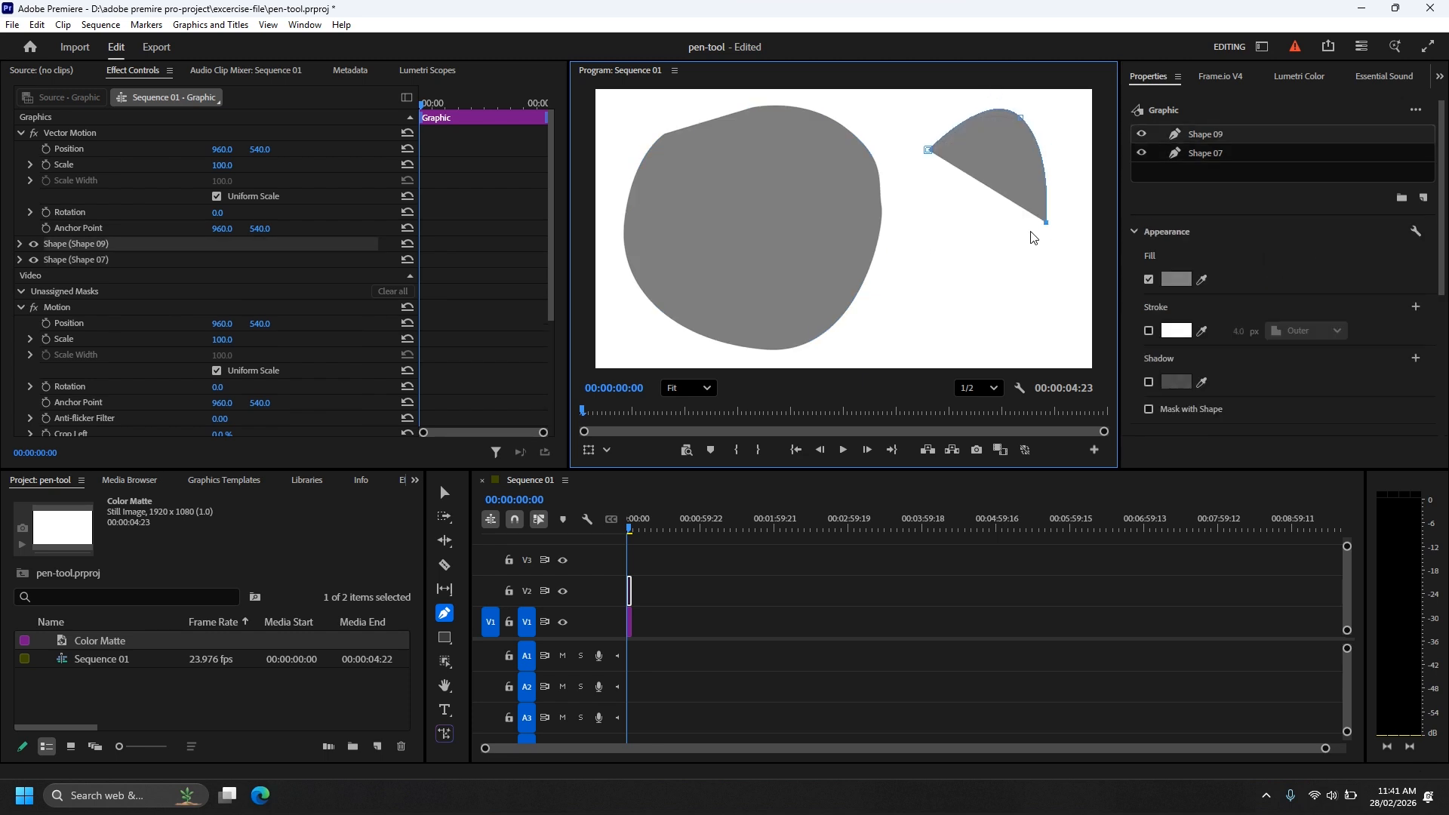
{"action": "left_click_drag", "start_coordinate": [950, 253], "coordinate": [928, 219]}
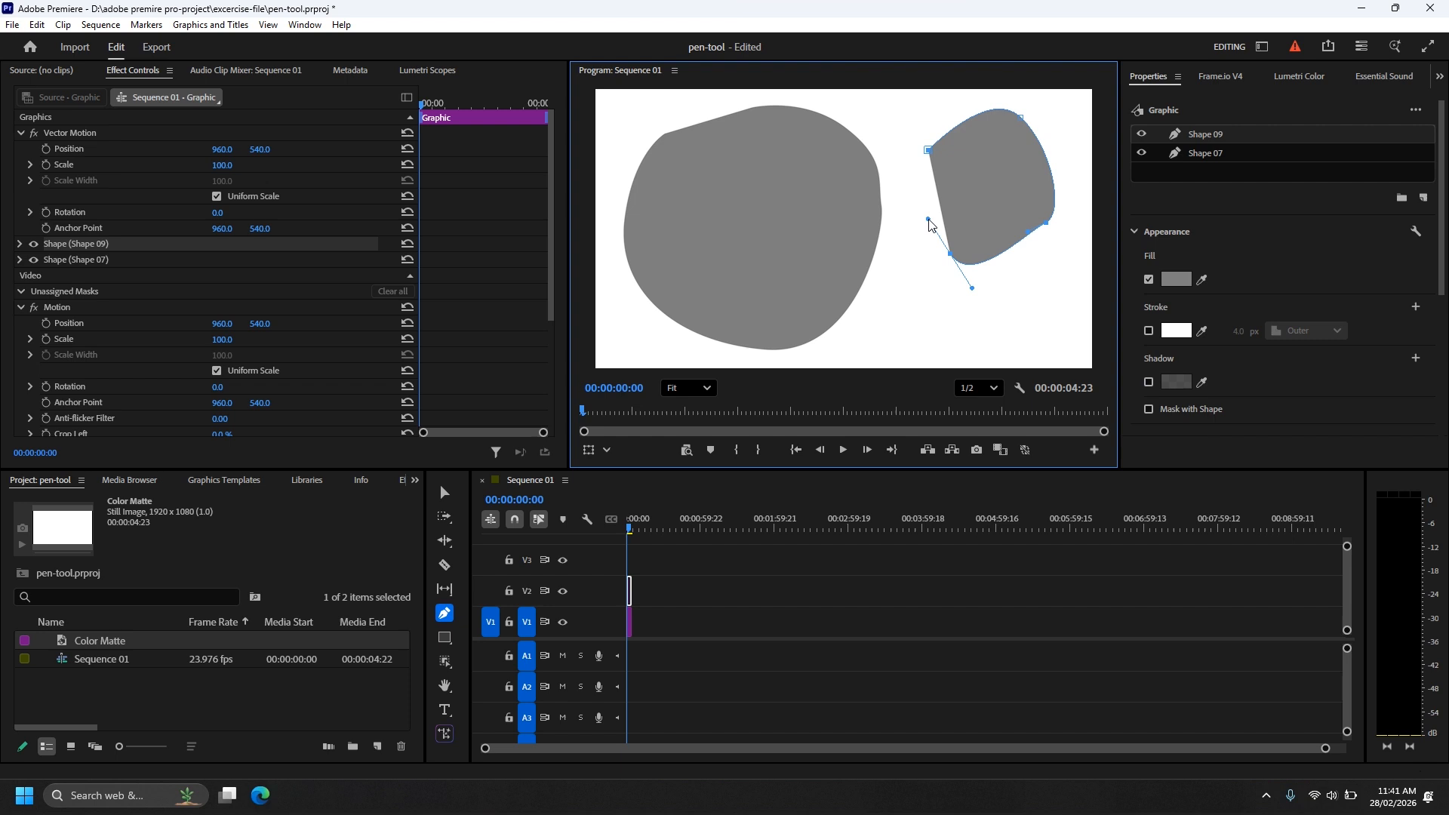
{"action": "left_click", "coordinate": [929, 152]}
- Reposition the second shape's anchor points and adjust their curve handles to make its outline rounder
{"action": "left_click_drag", "start_coordinate": [948, 255], "coordinate": [967, 284]}
{"action": "left_click_drag", "start_coordinate": [1047, 225], "coordinate": [1056, 245]}
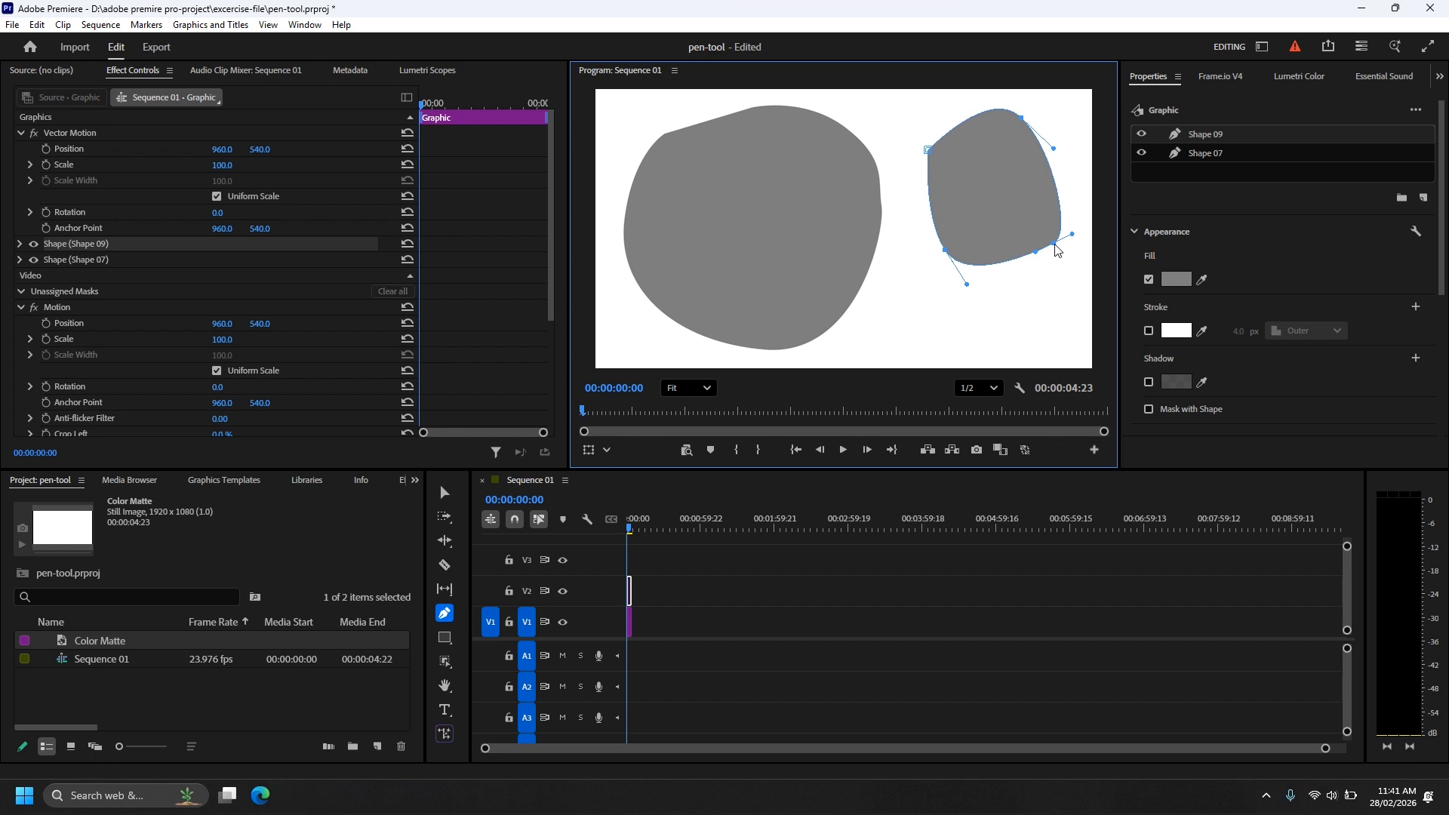
{"action": "left_click_drag", "start_coordinate": [1022, 118], "coordinate": [1046, 117]}
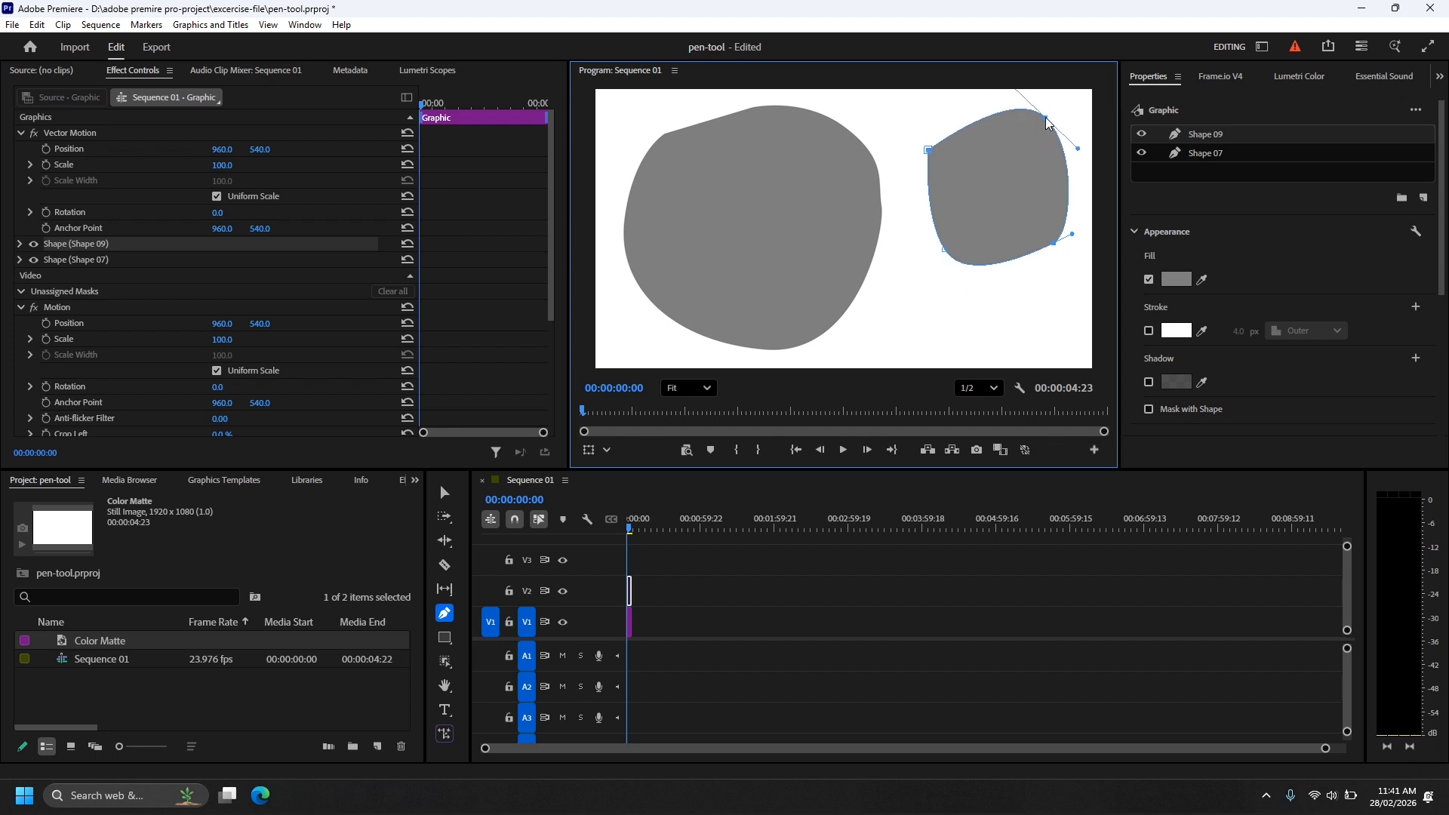
{"action": "mouse_move", "coordinate": [1073, 234]}
{"action": "left_mouse_down"}
{"action": "mouse_move", "coordinate": [1073, 206]}
{"action": "mouse_move", "coordinate": [1079, 222]}
{"action": "left_mouse_up"}
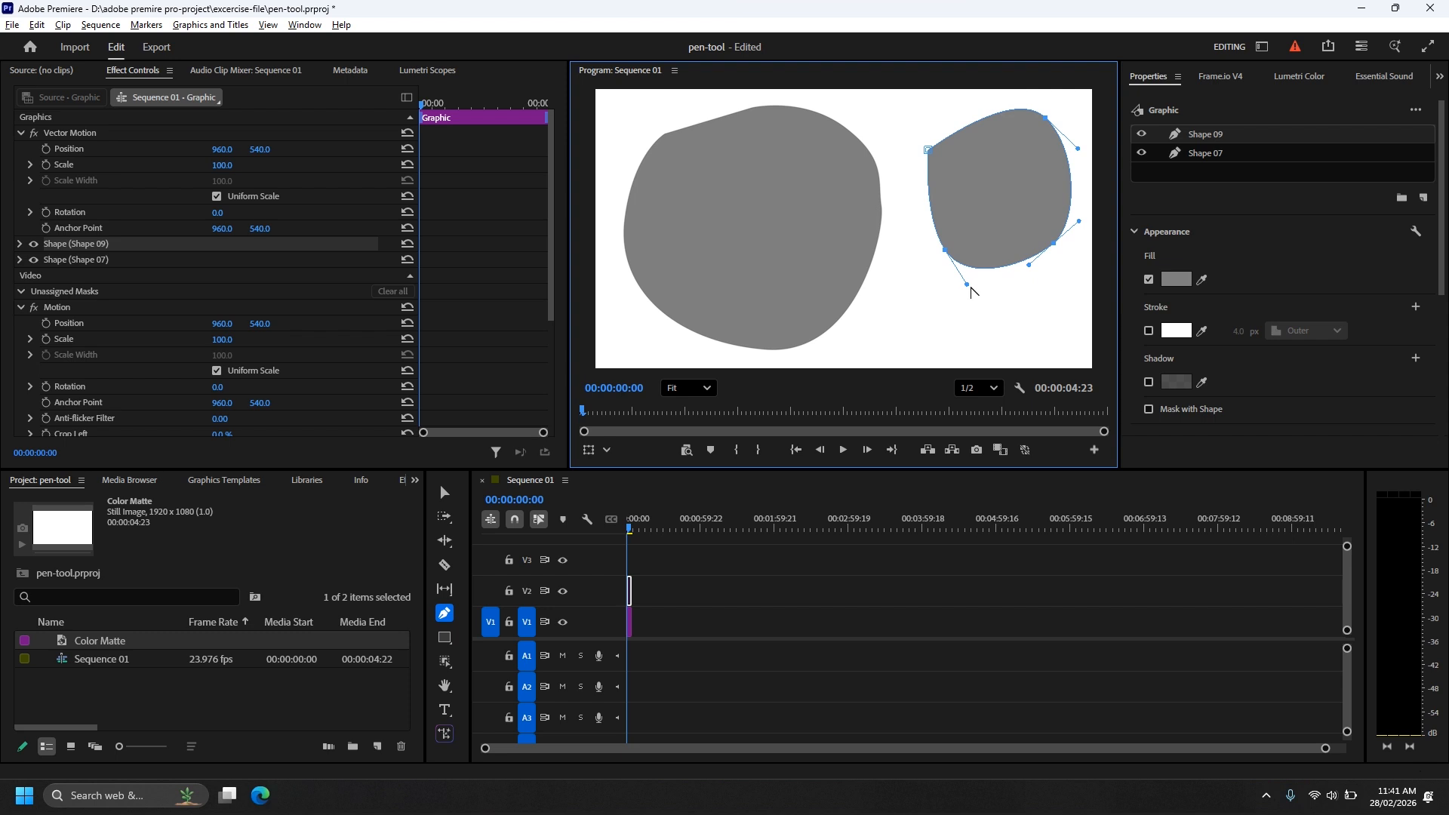
{"action": "mouse_move", "coordinate": [971, 290]}
{"action": "left_mouse_down"}
{"action": "mouse_move", "coordinate": [1008, 294]}
{"action": "mouse_move", "coordinate": [974, 288]}
{"action": "left_mouse_up"}
{"action": "mouse_move", "coordinate": [929, 150]}
{"action": "left_mouse_down"}
{"action": "mouse_move", "coordinate": [921, 160]}
{"action": "mouse_move", "coordinate": [942, 130]}
{"action": "left_mouse_up"}
{"action": "left_click", "coordinate": [923, 159]}
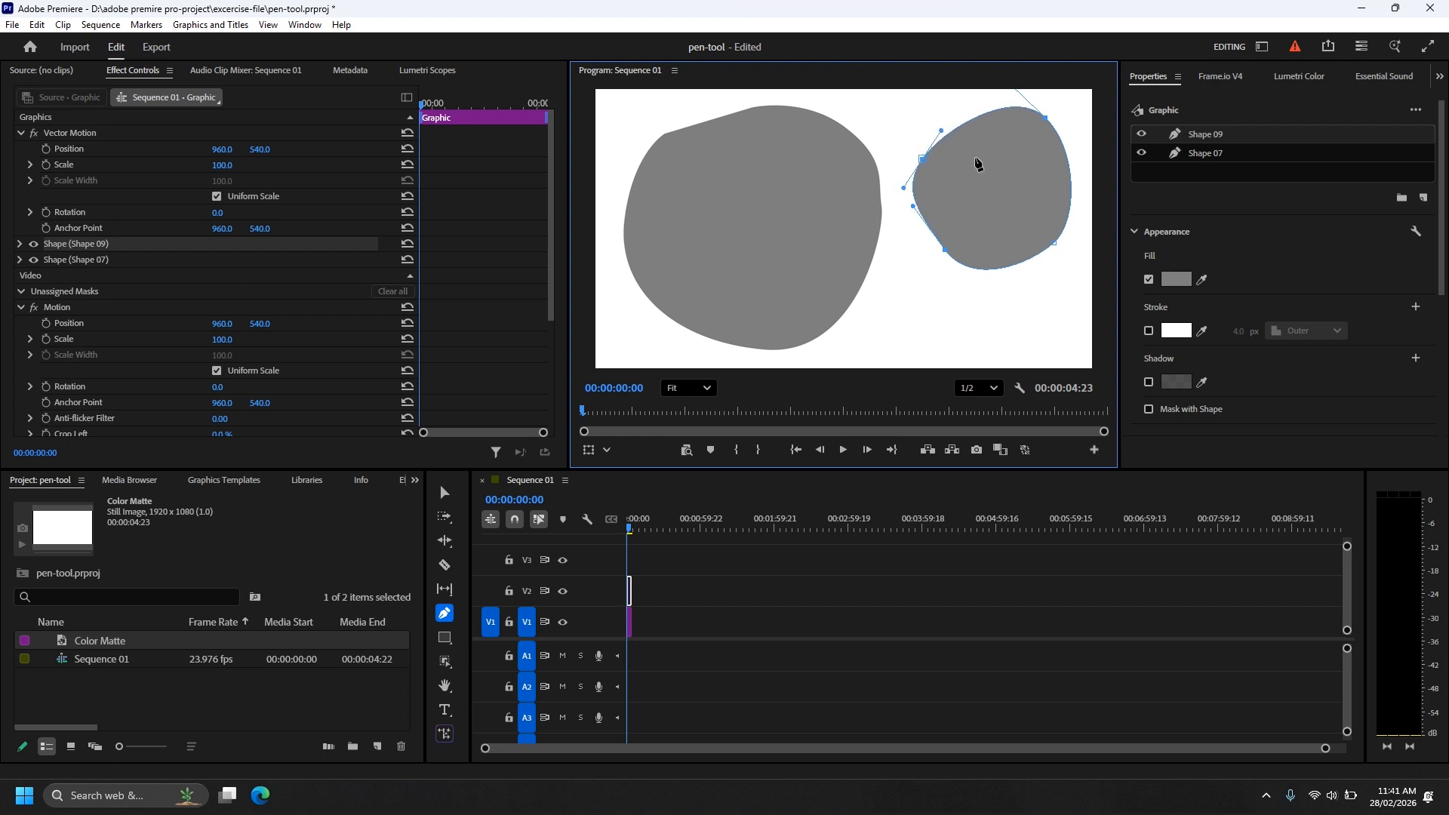
- Add an anchor point on the second shape's upper-left edge and delete its lower-left and leftmost points
{"action": "left_click", "coordinate": [962, 114]}
{"action": "left_click", "coordinate": [946, 249], "text": "ctrl"}
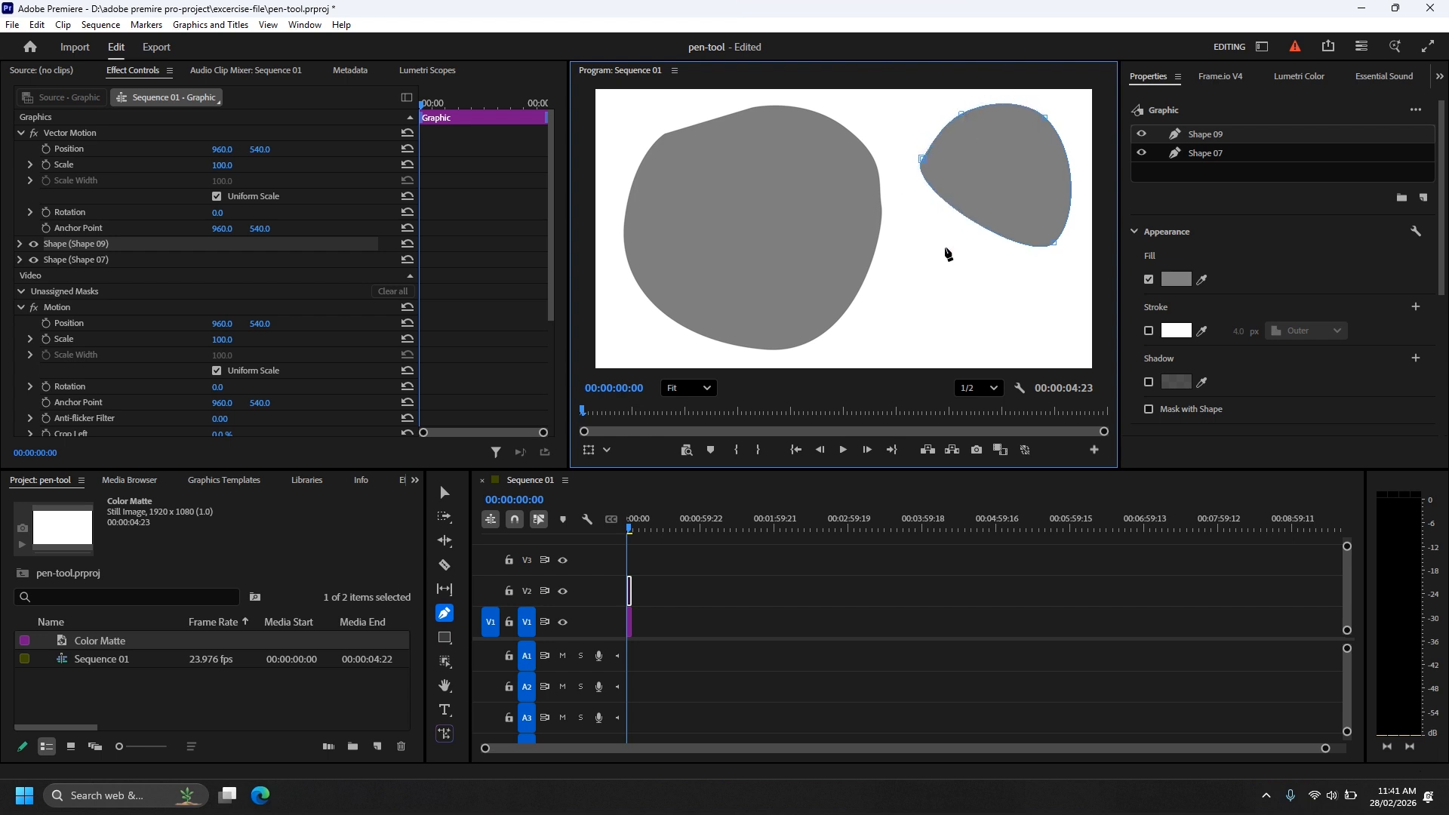
{"action": "left_click", "coordinate": [923, 160], "text": "ctrl"}
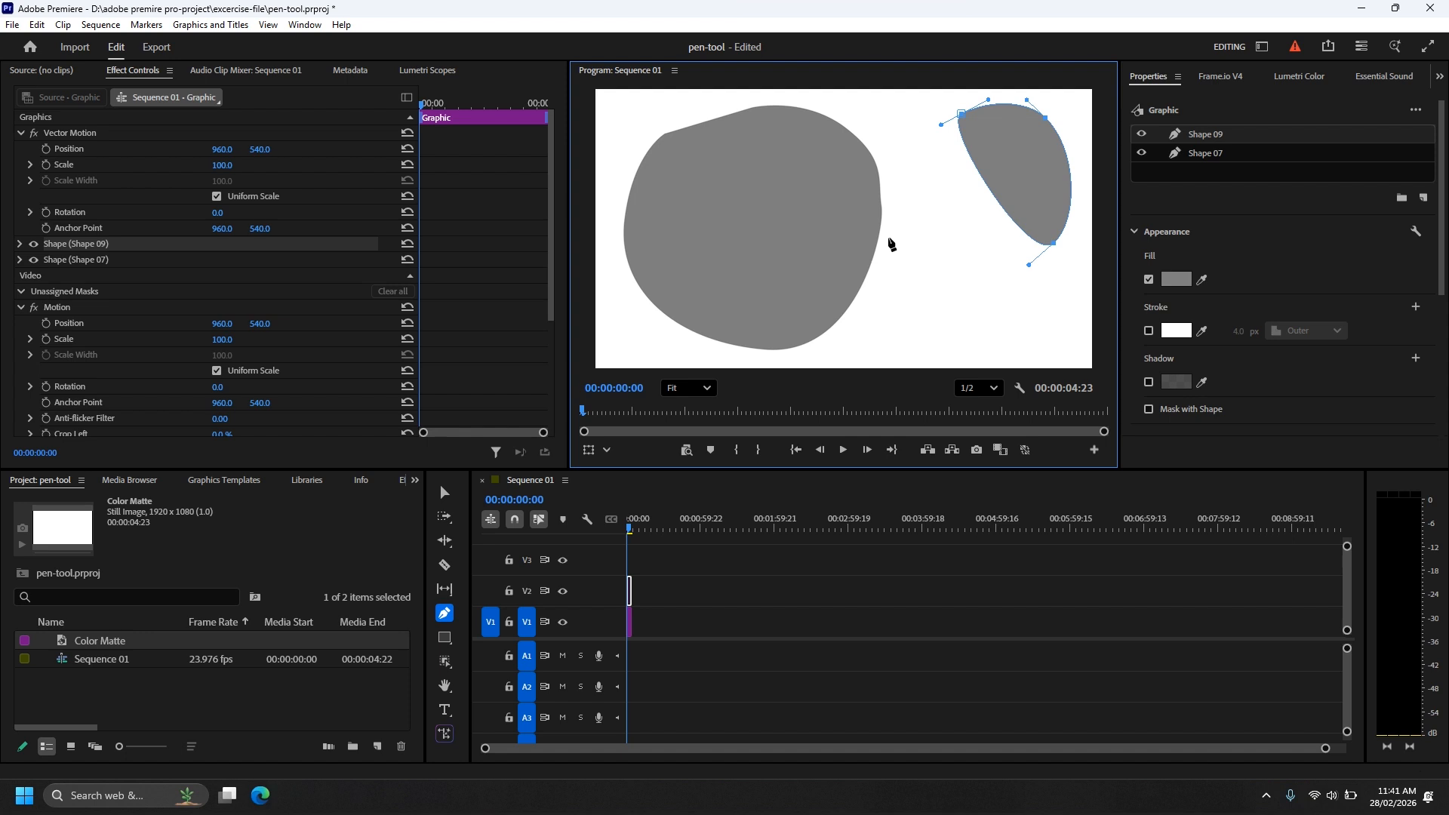
- Delete both drawn shapes from the frame, leaving only the white background
{"action": "key", "text": "v"}
{"action": "left_click", "coordinate": [689, 268]}
{"action": "key", "text": "Delete"}
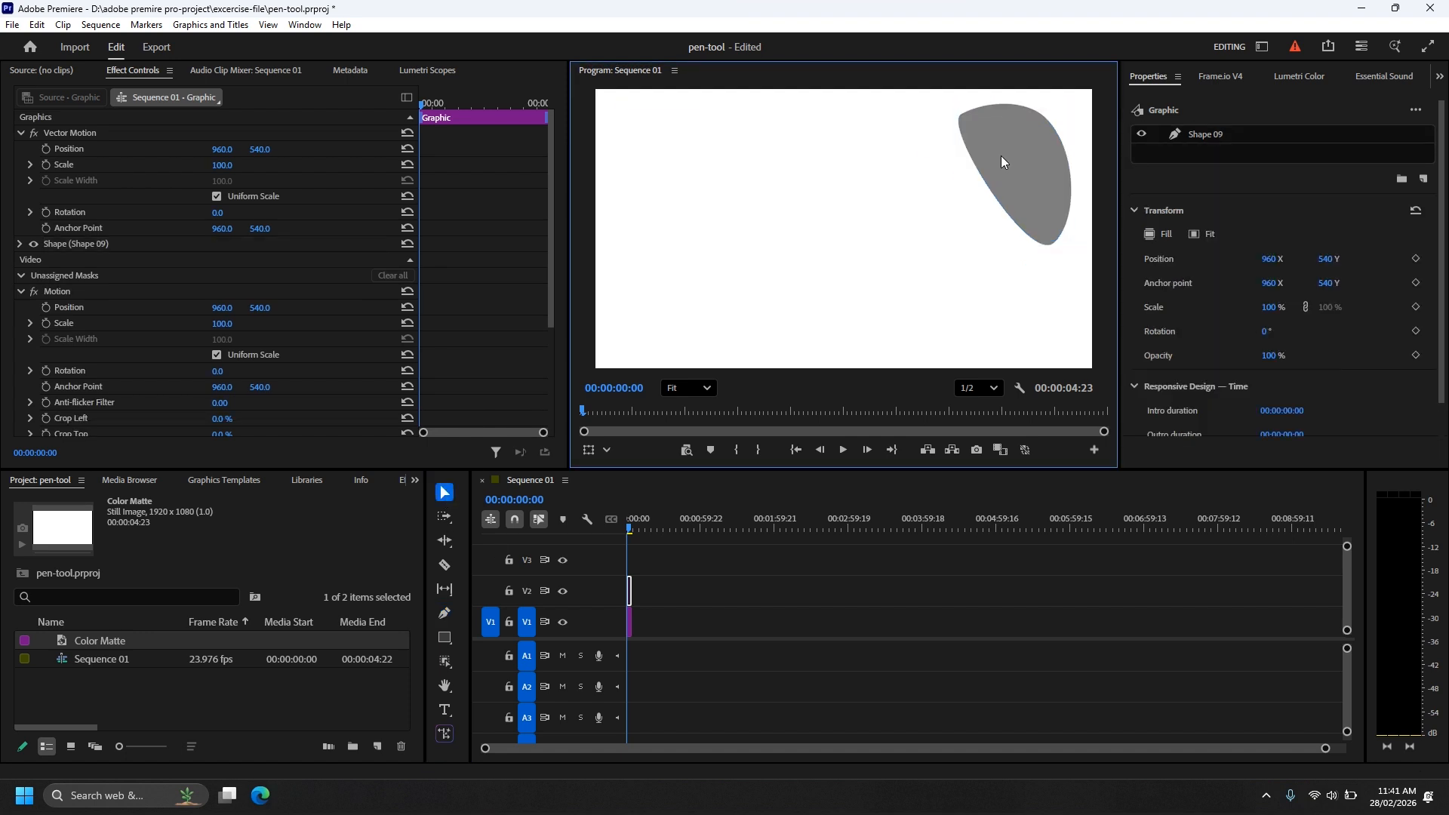
{"action": "left_click", "coordinate": [1001, 156]}
{"action": "key", "text": "Delete"}
- Draw a closed four-point, roughly rectangular shape near the middle of the frame with the Pen tool, then straighten its left edge
{"action": "key", "text": "p"}
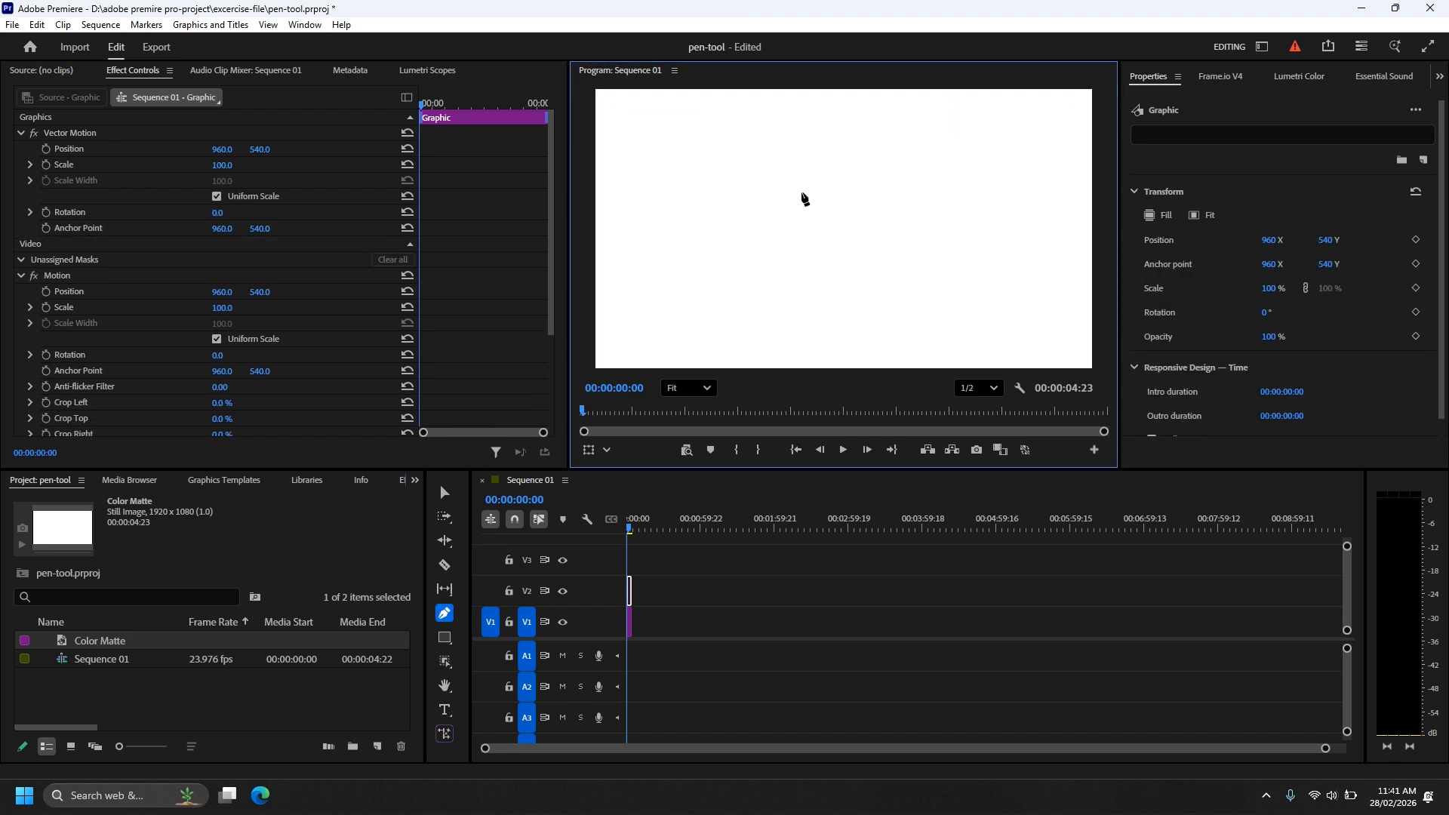
{"action": "left_click", "coordinate": [724, 157]}
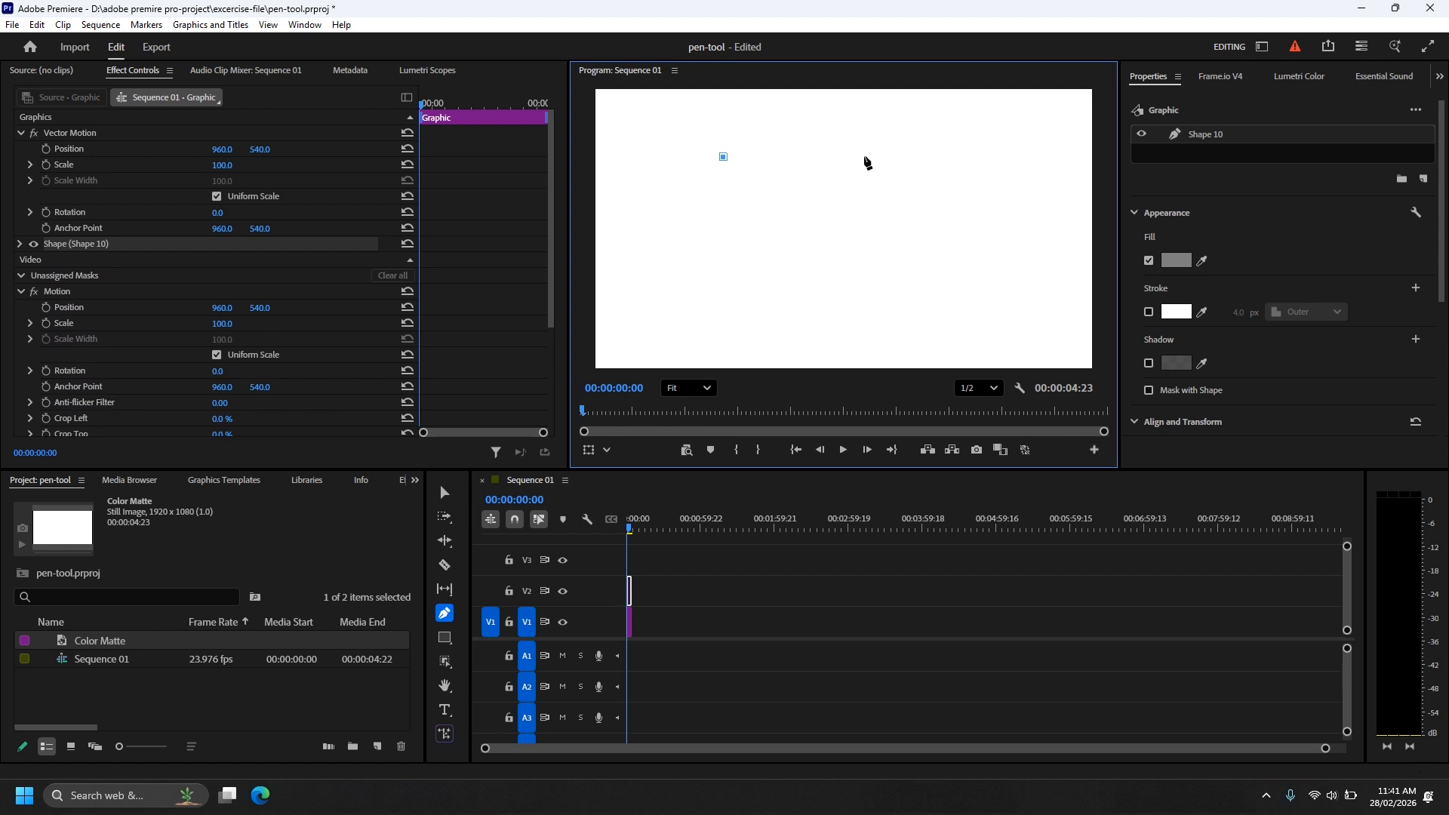
{"action": "left_click", "coordinate": [864, 157]}
{"action": "left_click", "coordinate": [858, 264]}
{"action": "left_click", "coordinate": [732, 267]}
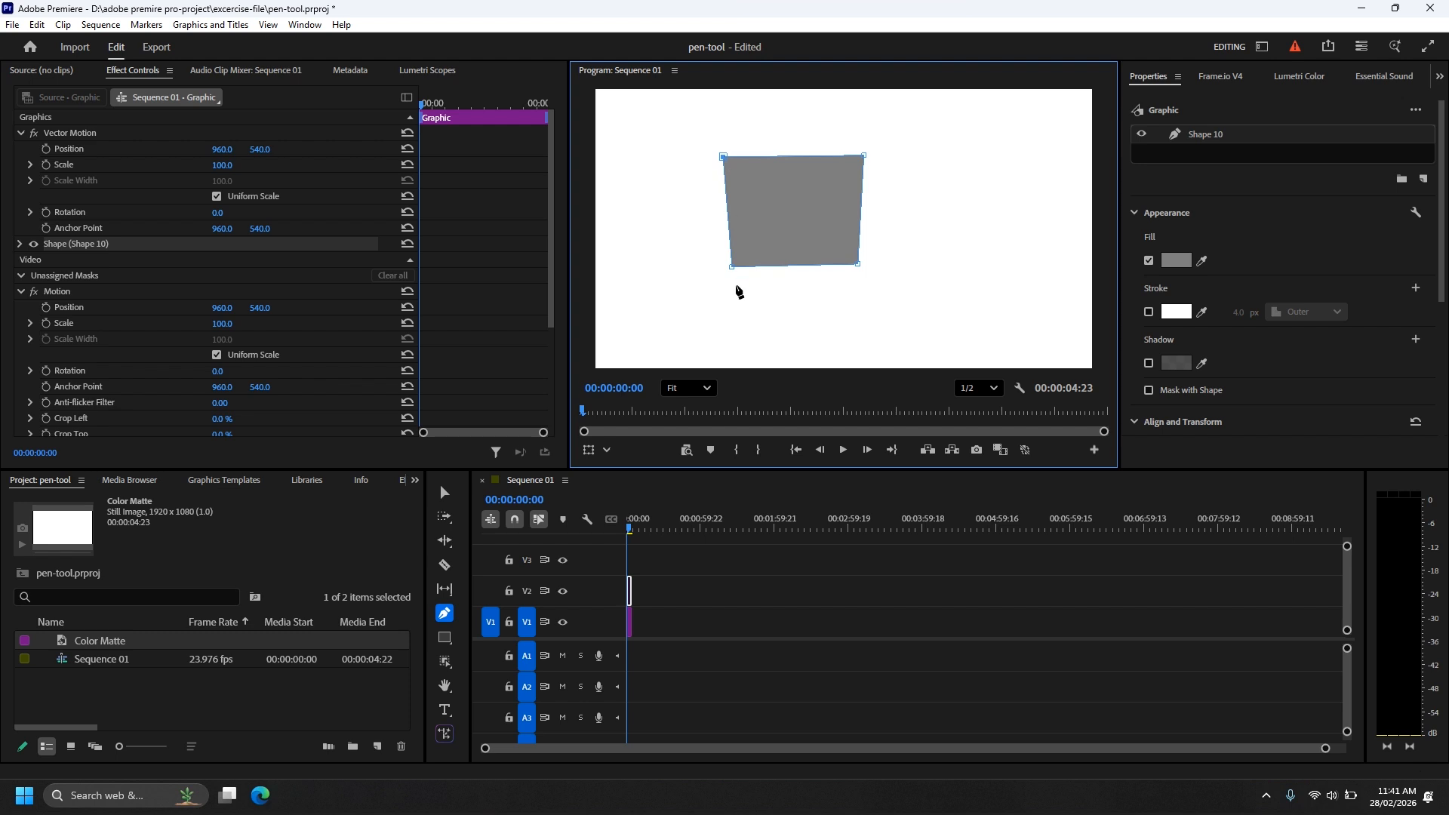
{"action": "left_click_drag", "start_coordinate": [730, 267], "coordinate": [723, 265]}
- Rename the new shape layer as rec
{"action": "left_click", "coordinate": [1206, 138]}
{"action": "double_click", "coordinate": [1208, 135]}
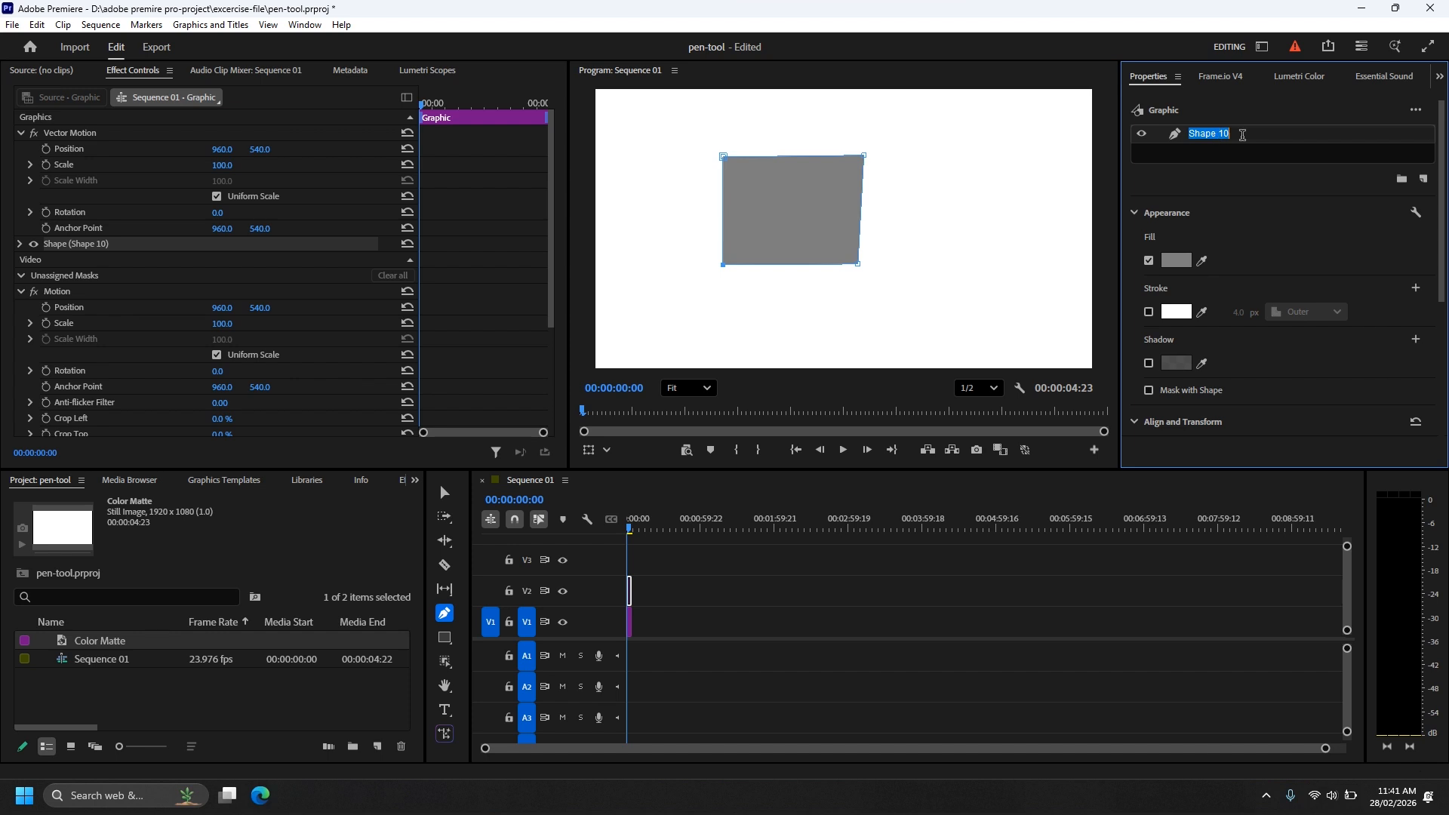
{"action": "left_click", "coordinate": [1243, 135]}
{"action": "left_click_drag", "start_coordinate": [1254, 135], "coordinate": [1187, 135]}
{"action": "type", "text": "rec"}
{"action": "key", "text": "Return"}
- Switch the rec layer's visibility off and back on, and do the same with its fill
{"action": "left_click", "coordinate": [1143, 133]}
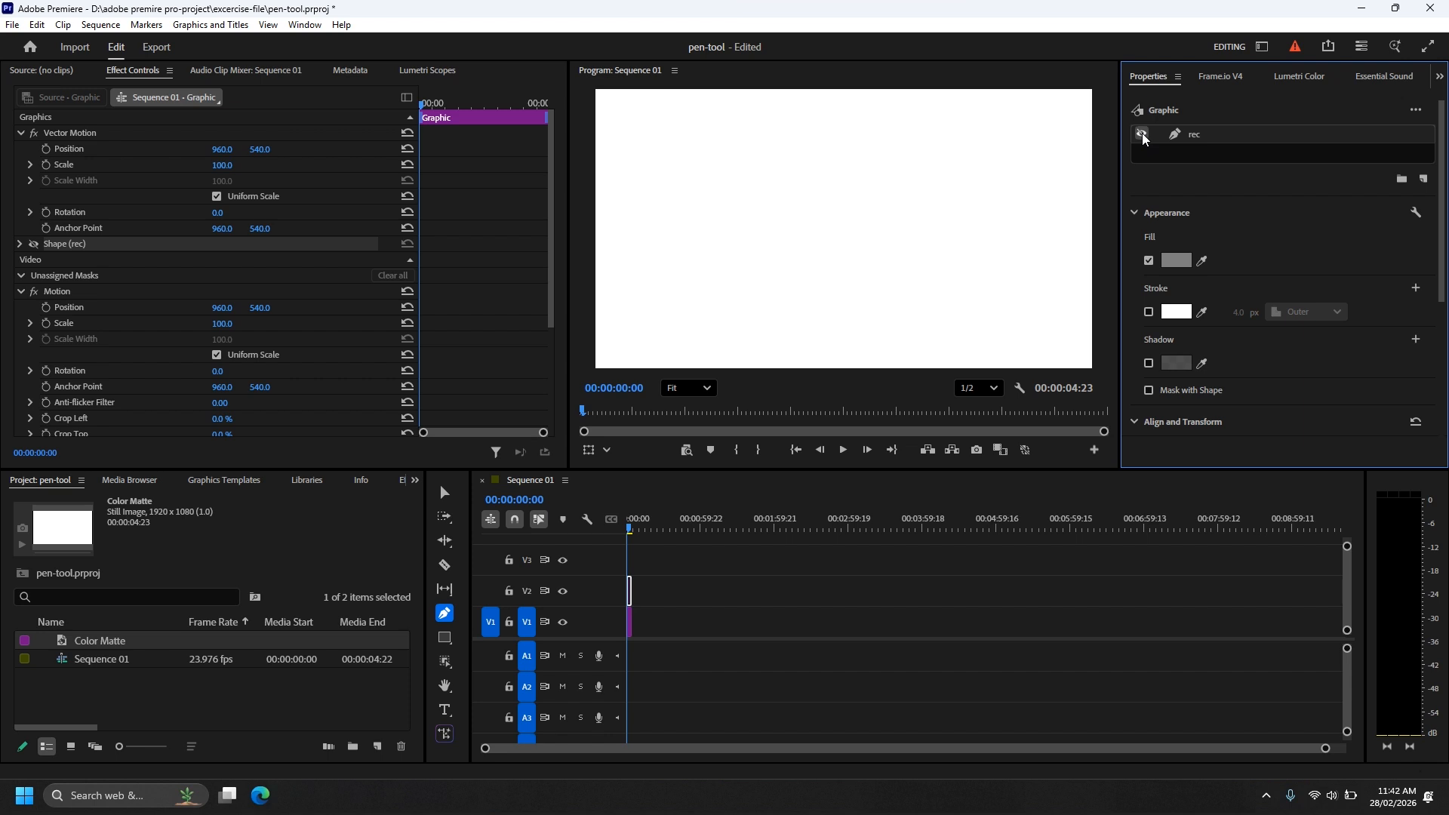
{"action": "left_click", "coordinate": [1143, 132]}
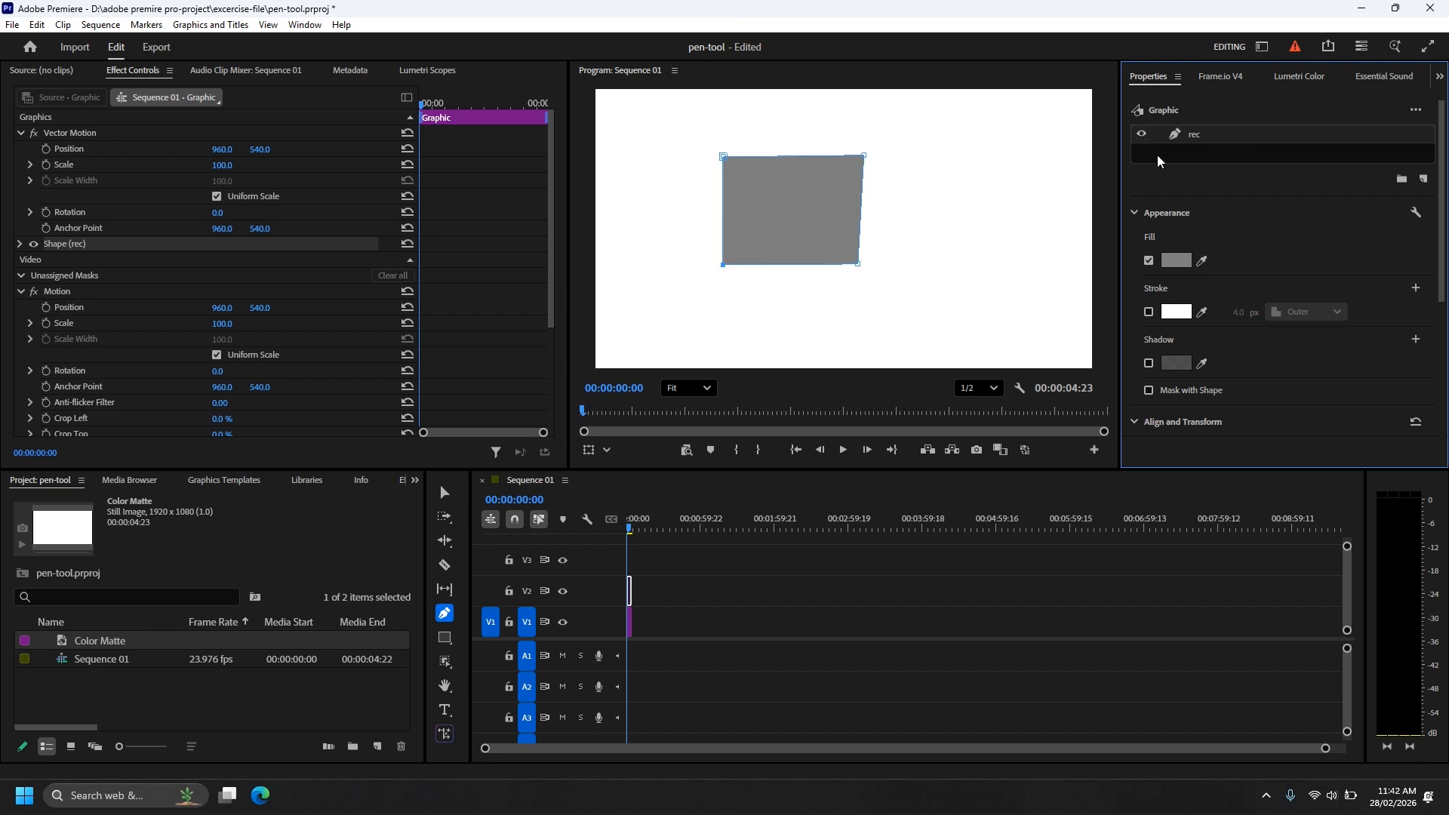
{"action": "left_click", "coordinate": [1149, 261]}
{"action": "left_click", "coordinate": [1149, 261]}
- Change the rec shape's fill to a solid bright red
{"action": "left_click", "coordinate": [1176, 261]}
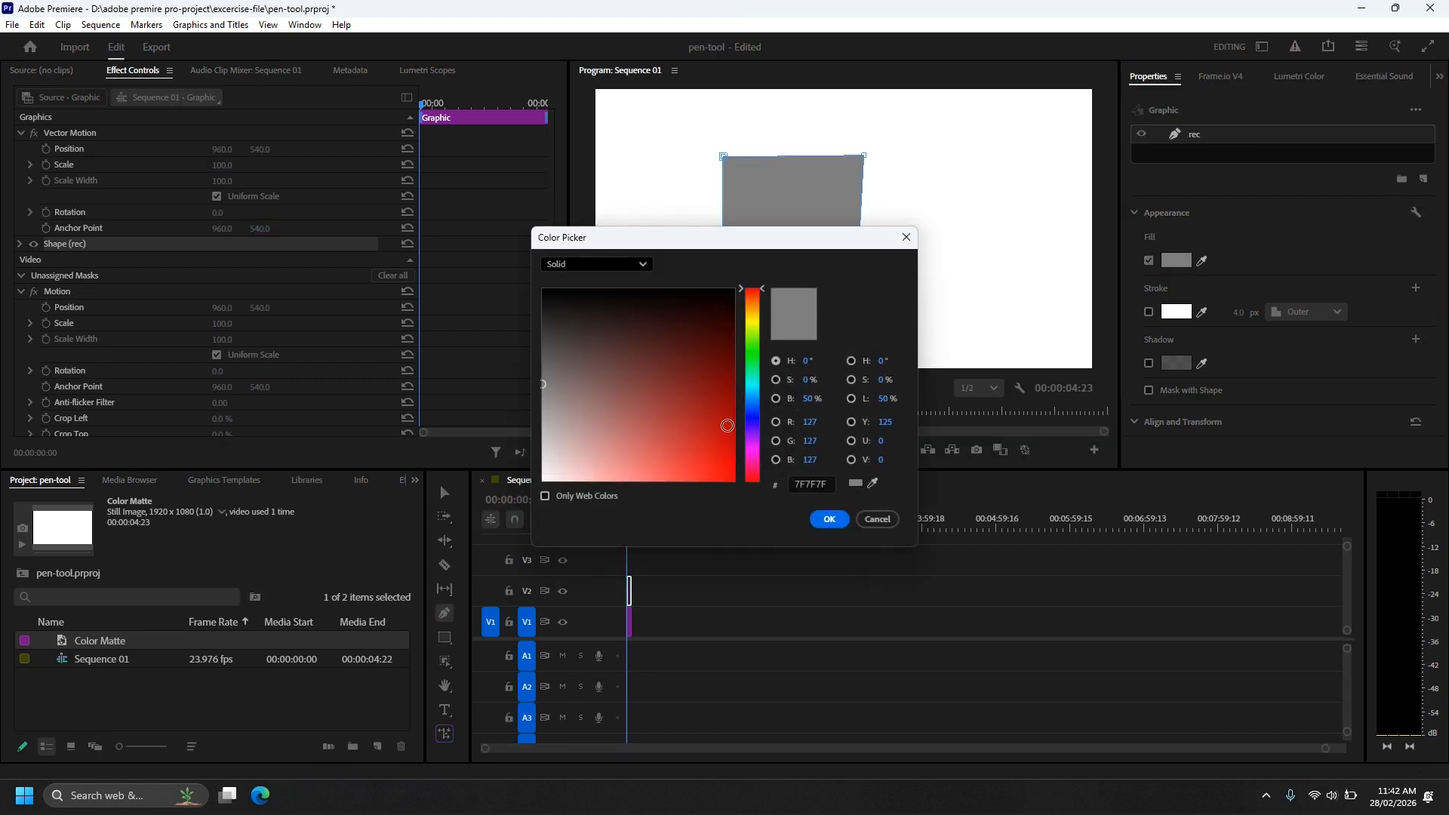
{"action": "left_click", "coordinate": [730, 445]}
{"action": "left_click", "coordinate": [830, 520]}
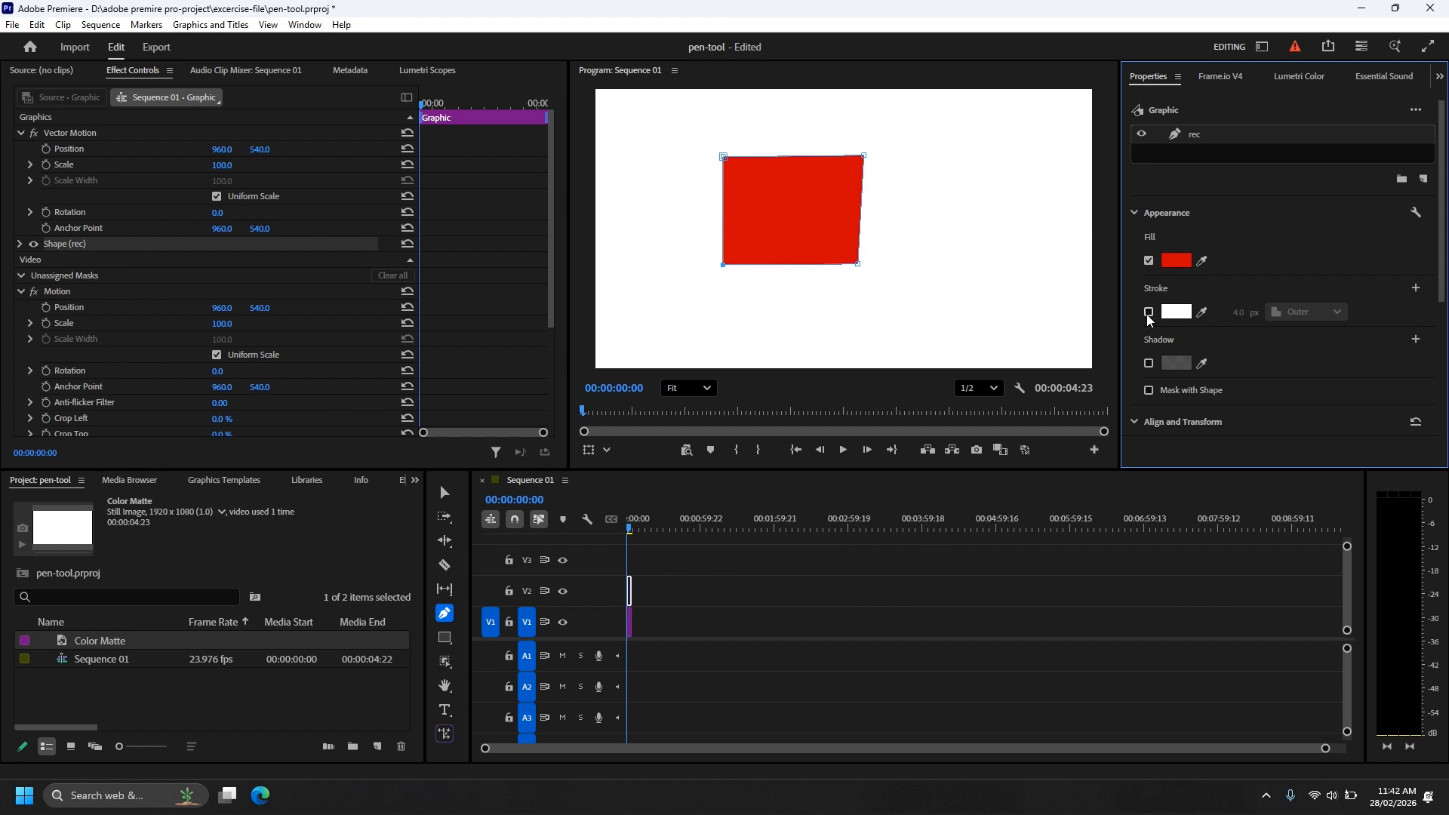
- Add a black stroke 14 px wide around the rec shape and toggle its fill off and on to compare
{"action": "left_click", "coordinate": [1149, 312]}
{"action": "left_click_drag", "start_coordinate": [1239, 312], "coordinate": [1239, 313]}
{"action": "left_click", "coordinate": [1176, 312]}
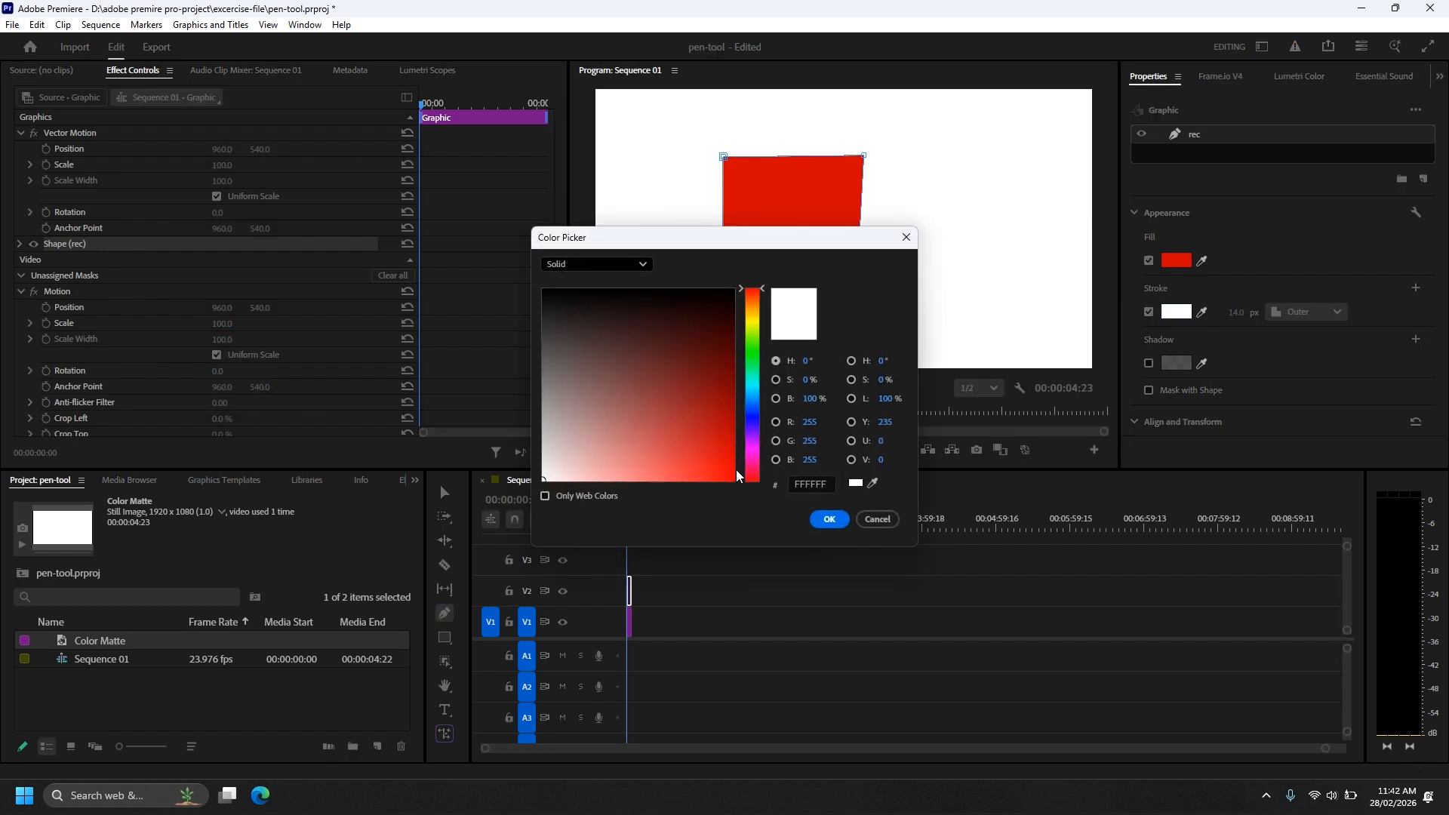
{"action": "left_click", "coordinate": [733, 290]}
{"action": "left_click", "coordinate": [830, 520]}
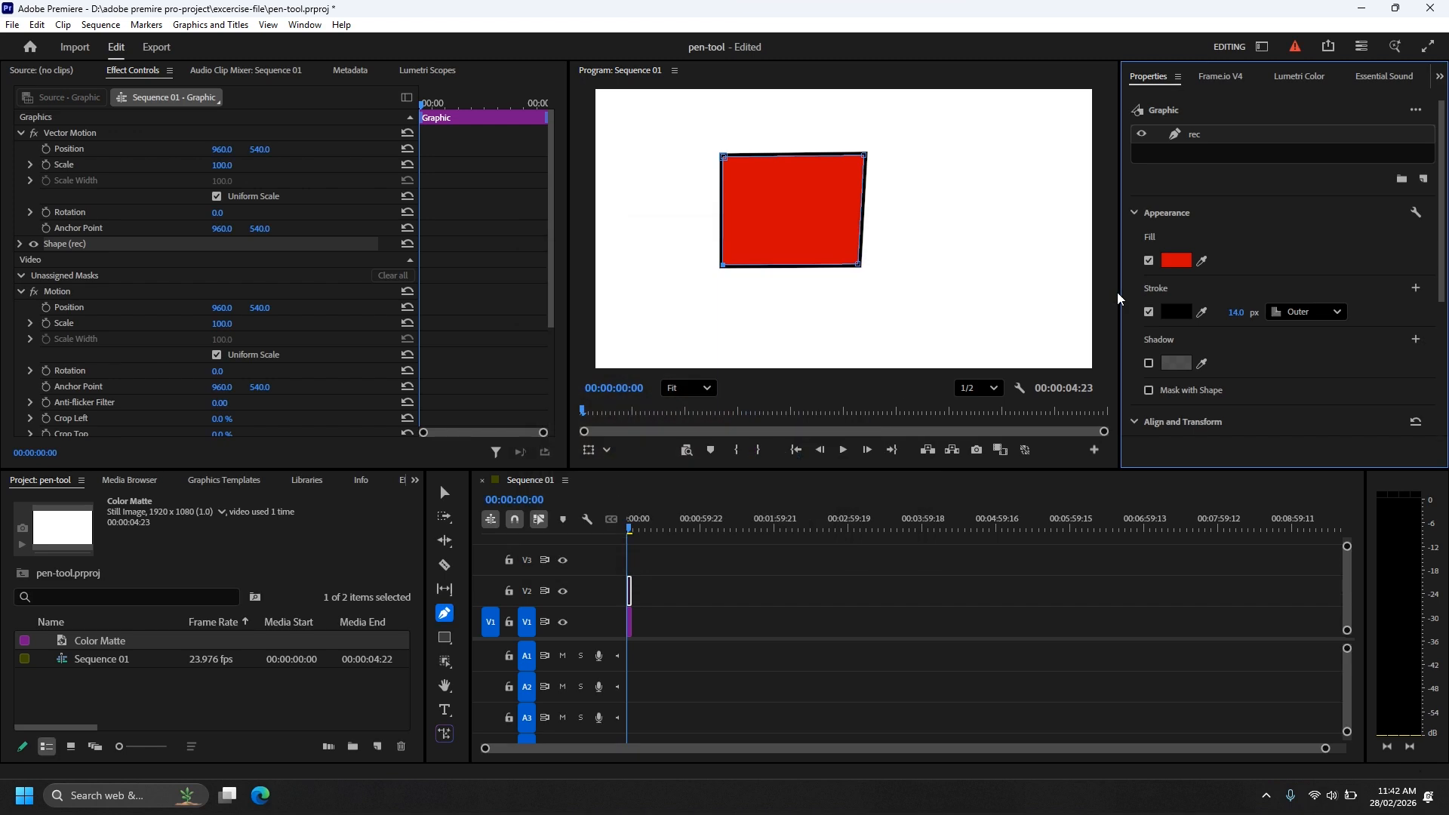
{"action": "left_click", "coordinate": [1148, 261]}
{"action": "left_click", "coordinate": [1148, 261]}
- Enable a shadow on the rec shape with 74 opacity, an angle of about 251° and a distance of about 41
{"action": "scroll", "coordinate": [1193, 348], "scroll_direction": "down", "scroll_amount": 1}
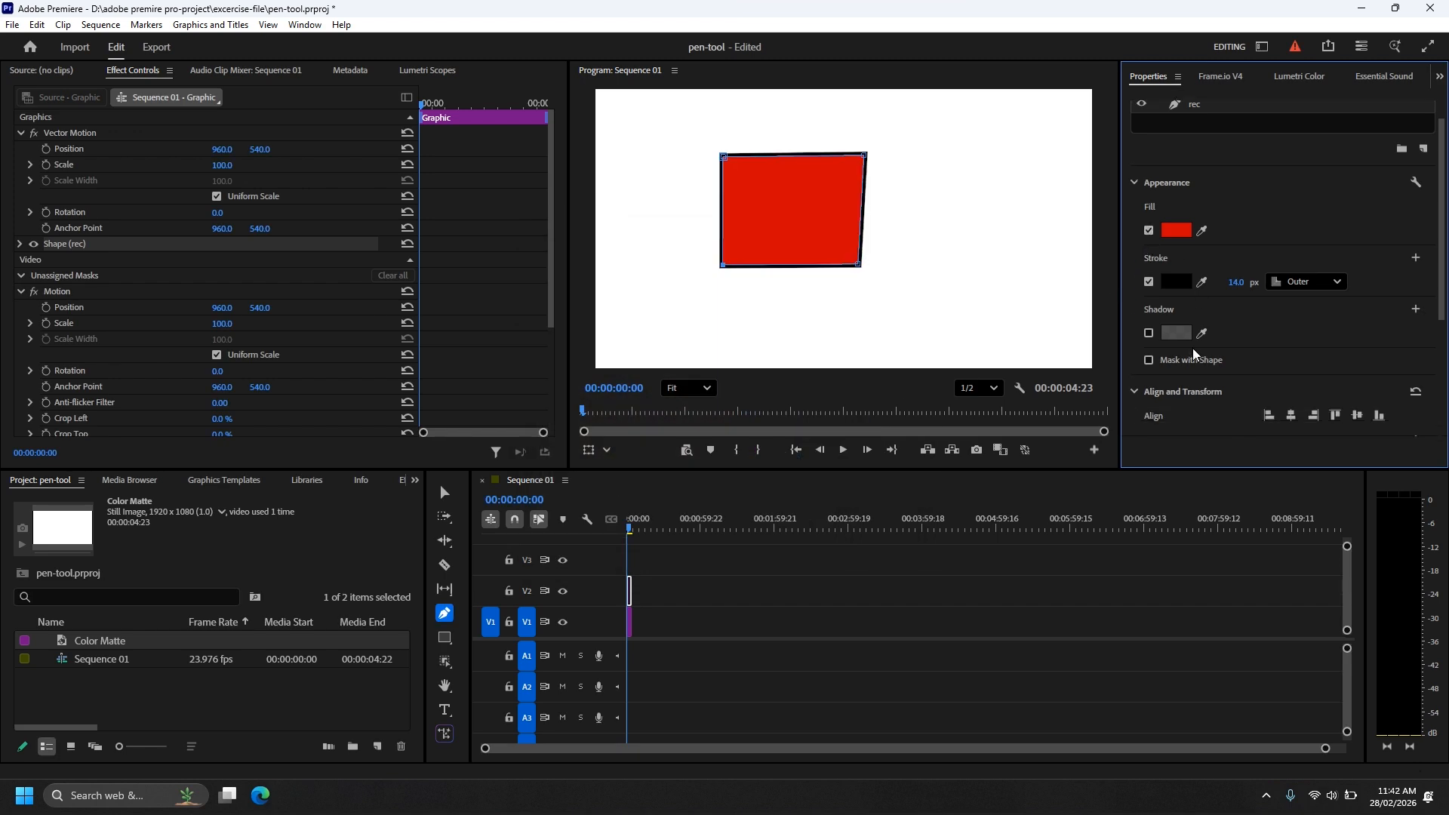
{"action": "left_click", "coordinate": [1150, 333]}
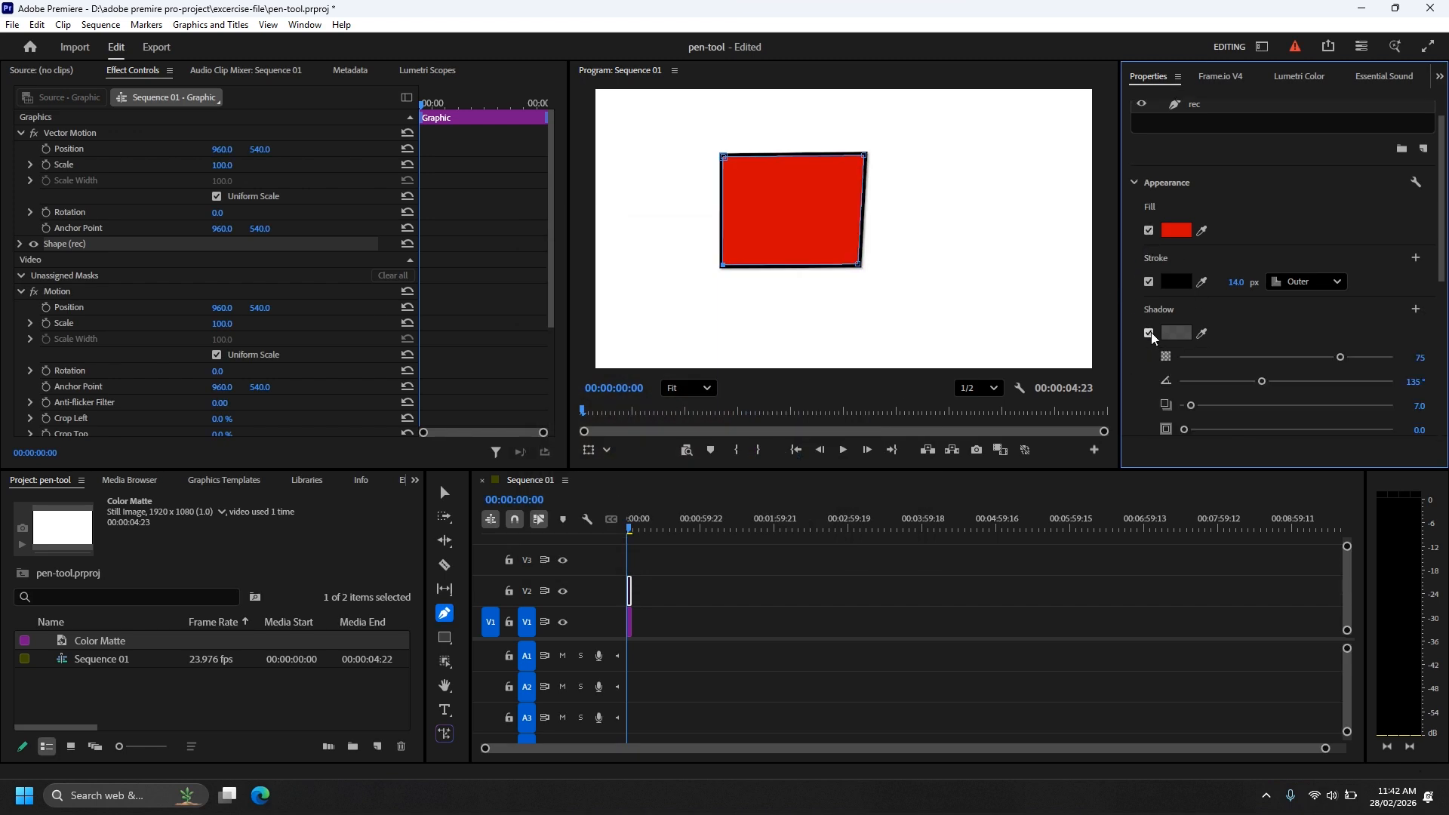
{"action": "left_click_drag", "start_coordinate": [1278, 348], "coordinate": [1335, 351]}
{"action": "left_click_drag", "start_coordinate": [1262, 381], "coordinate": [1327, 382]}
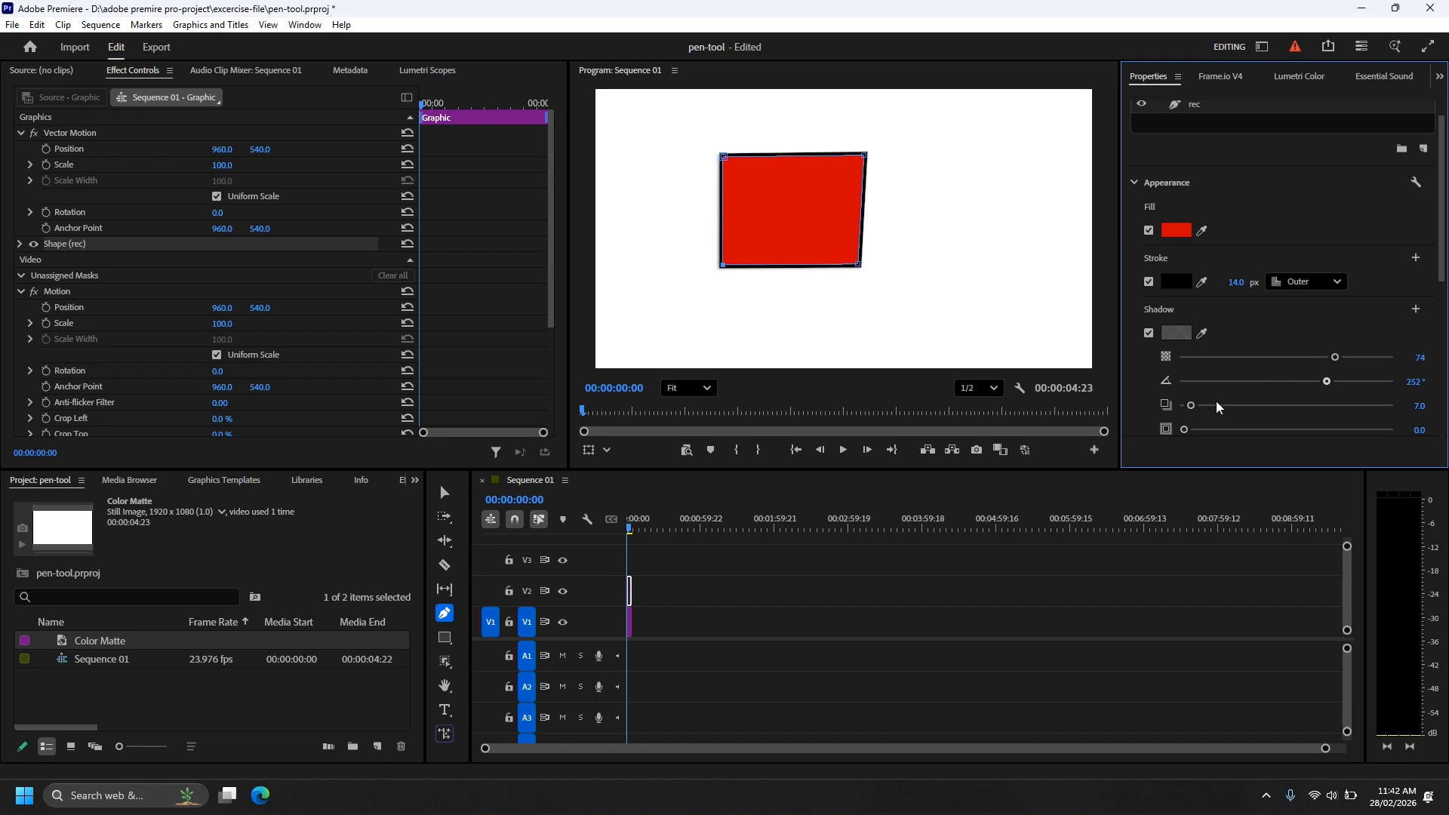
{"action": "mouse_move", "coordinate": [1195, 404]}
{"action": "left_mouse_down"}
{"action": "mouse_move", "coordinate": [1284, 403]}
{"action": "mouse_move", "coordinate": [1222, 400]}
{"action": "left_mouse_up"}
{"action": "scroll", "coordinate": [1221, 394], "scroll_direction": "down", "scroll_amount": 2}
{"action": "scroll", "coordinate": [1220, 392], "scroll_direction": "up", "scroll_amount": 3}
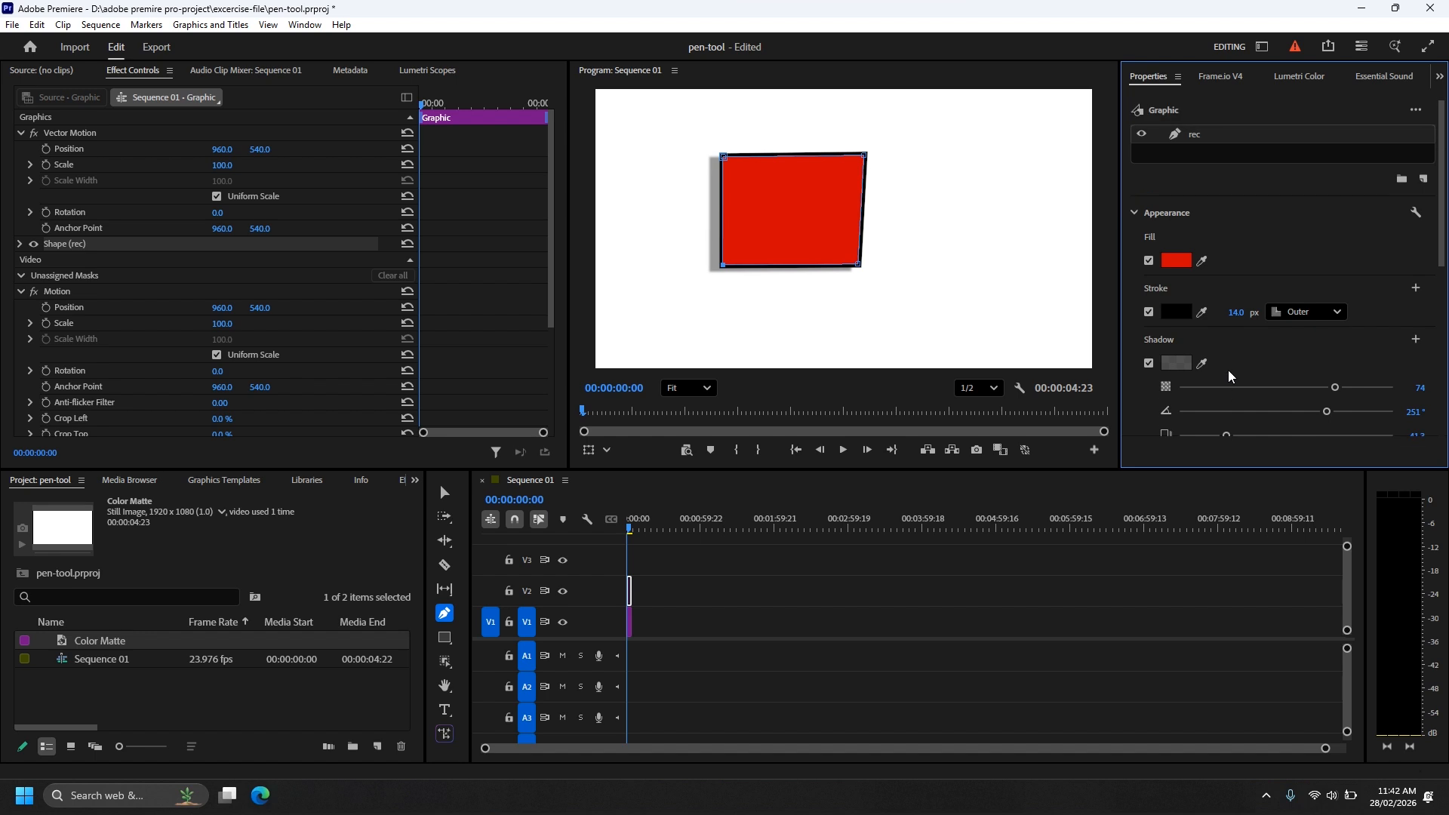